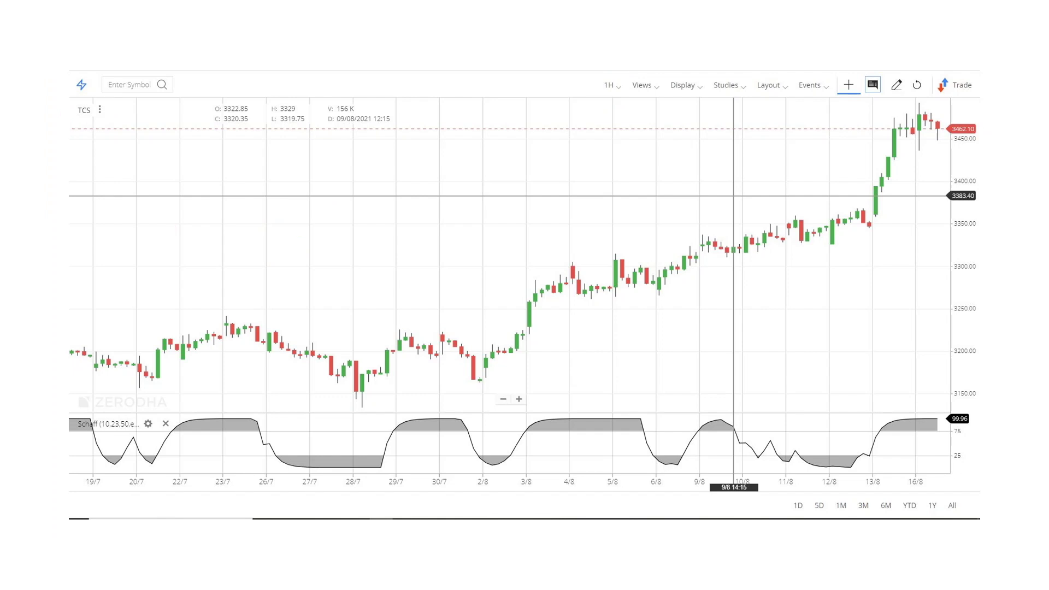
Handwrite 'S > 25 → Buy' and 'S crosses below 75 → Sell' on the chart, labelled 'Profitable trades'.
mouse_move(176, 161)
mouse_down()
mouse_move(164, 176)
mouse_move(212, 159)
mouse_move(197, 172)
mouse_up()
mouse_move(224, 156)
mouse_down()
mouse_move(233, 171)
mouse_move(301, 170)
mouse_up()
drag(302, 153, 303, 171)
drag(313, 159, 337, 165)
drag(341, 154, 335, 180)
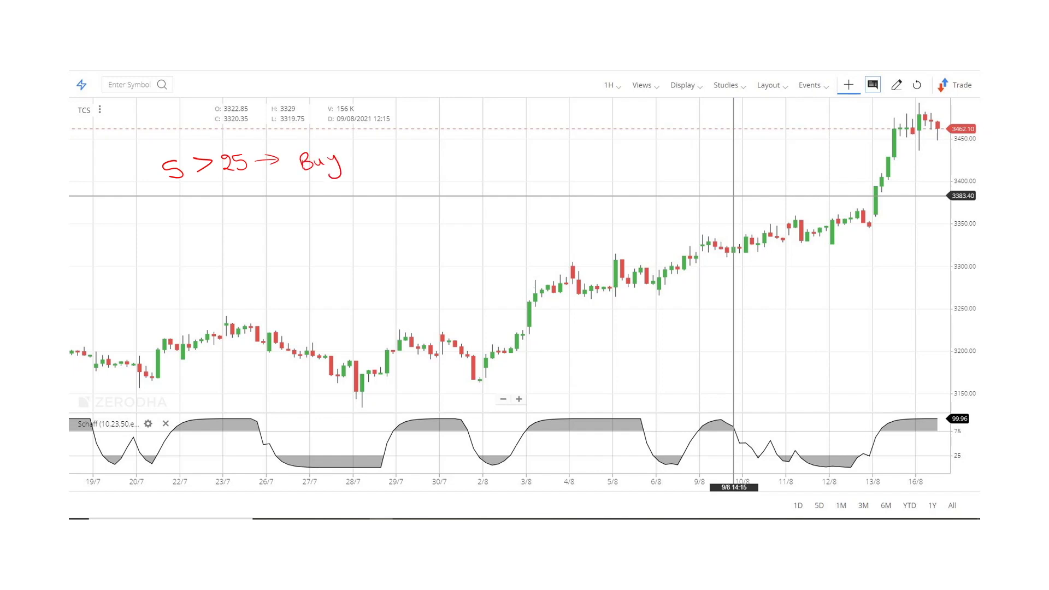
mouse_move(176, 225)
mouse_down()
mouse_move(173, 246)
mouse_move(377, 210)
mouse_move(386, 223)
mouse_move(425, 206)
mouse_move(462, 208)
mouse_move(479, 191)
mouse_move(606, 174)
mouse_up()
mouse_move(548, 190)
mouse_down()
mouse_move(551, 216)
mouse_move(585, 192)
mouse_move(603, 206)
mouse_up()
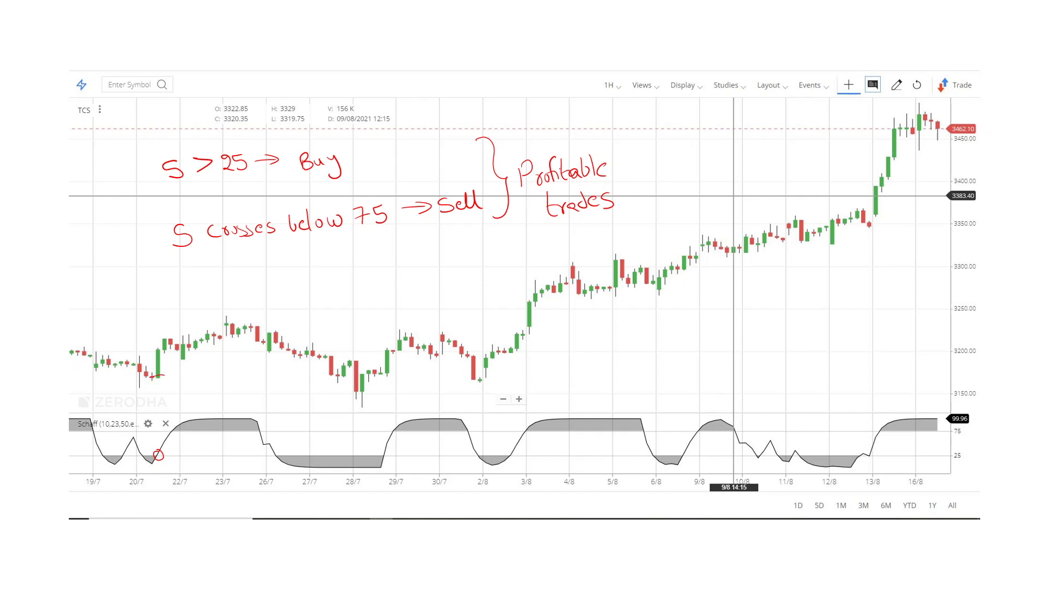
Circle the Schaff crossings near 26/7 and 29/7 and draw a buy price line after 20/7.
drag(255, 434, 259, 426)
mouse_move(163, 376)
mouse_down()
mouse_move(218, 374)
mouse_move(262, 348)
mouse_up()
drag(382, 461, 387, 453)
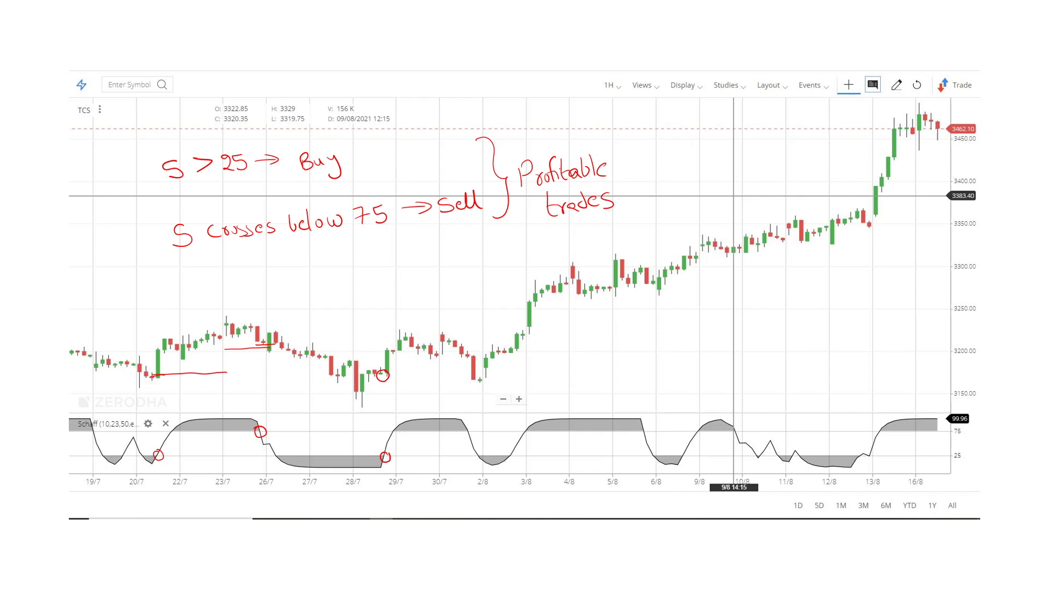
Circle the Schaff crossings and matching candles around 2/8, 3/8 and 6/8, and draw their price lines.
mouse_move(470, 426)
mouse_down()
mouse_move(468, 440)
mouse_move(472, 425)
mouse_up()
mouse_move(474, 370)
mouse_down()
mouse_move(466, 382)
mouse_move(477, 371)
mouse_up()
mouse_move(510, 450)
mouse_down()
mouse_move(512, 463)
mouse_move(517, 450)
mouse_up()
mouse_move(507, 347)
mouse_down()
mouse_move(508, 360)
mouse_move(514, 347)
mouse_up()
drag(642, 426, 650, 428)
mouse_move(651, 279)
mouse_down()
mouse_move(637, 282)
mouse_move(653, 282)
mouse_up()
drag(520, 356, 649, 354)
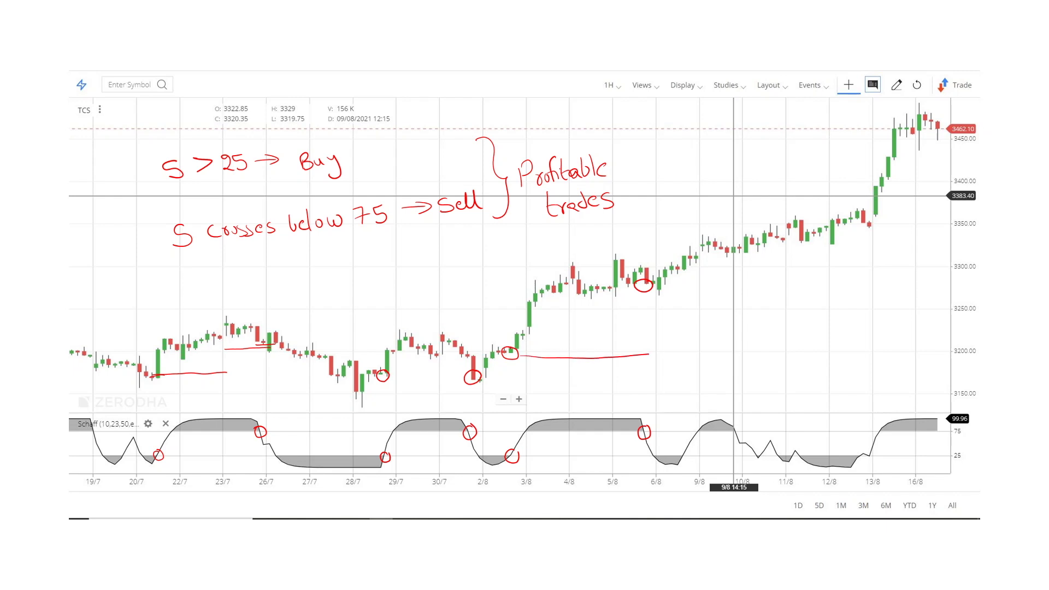
drag(590, 288, 660, 293)
Circle the crossings and candles after 6/8, at 9/8 and 13/8, draw price lines, and tick the 20/7 trade.
drag(688, 454, 679, 458)
drag(675, 259, 683, 262)
mouse_move(738, 424)
mouse_down()
mouse_move(730, 437)
mouse_move(740, 428)
mouse_up()
mouse_move(736, 249)
mouse_down()
mouse_move(726, 267)
mouse_move(726, 254)
mouse_move(738, 255)
mouse_up()
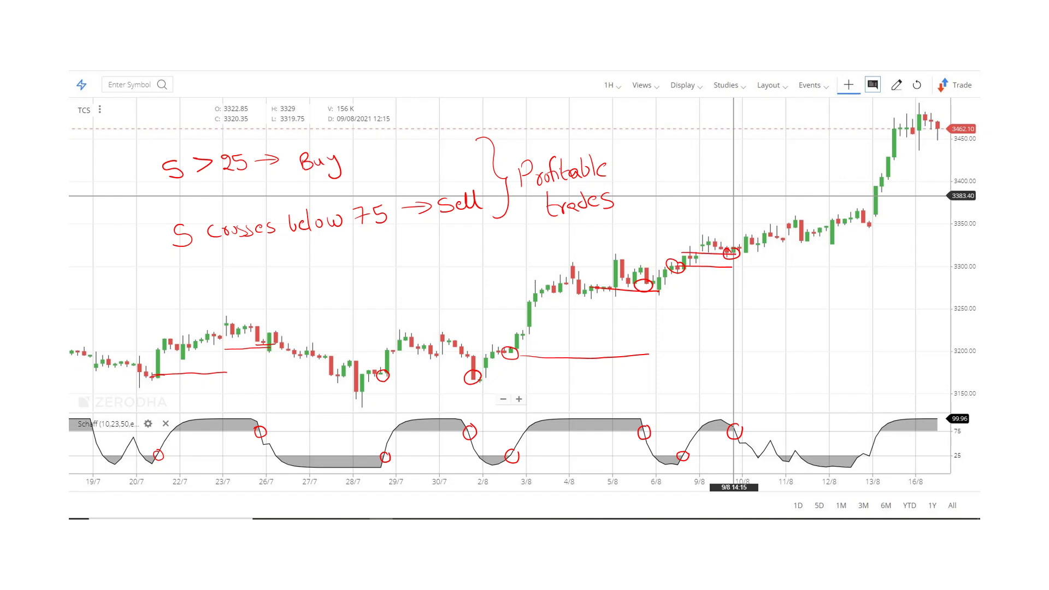
drag(870, 452, 875, 455)
drag(868, 216, 874, 217)
drag(871, 122, 949, 129)
drag(879, 225, 941, 223)
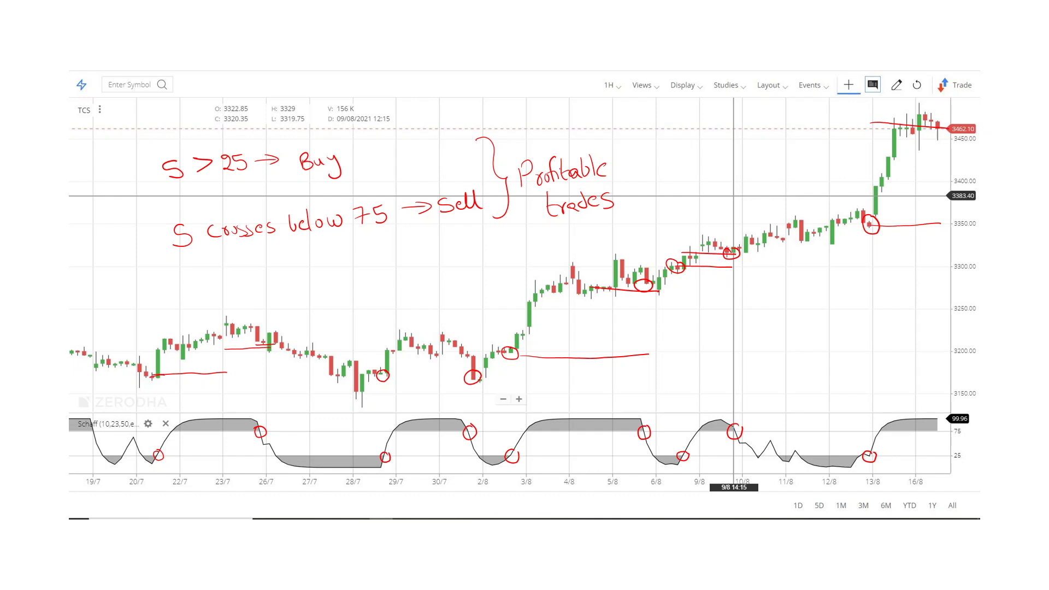
drag(136, 499, 145, 486)
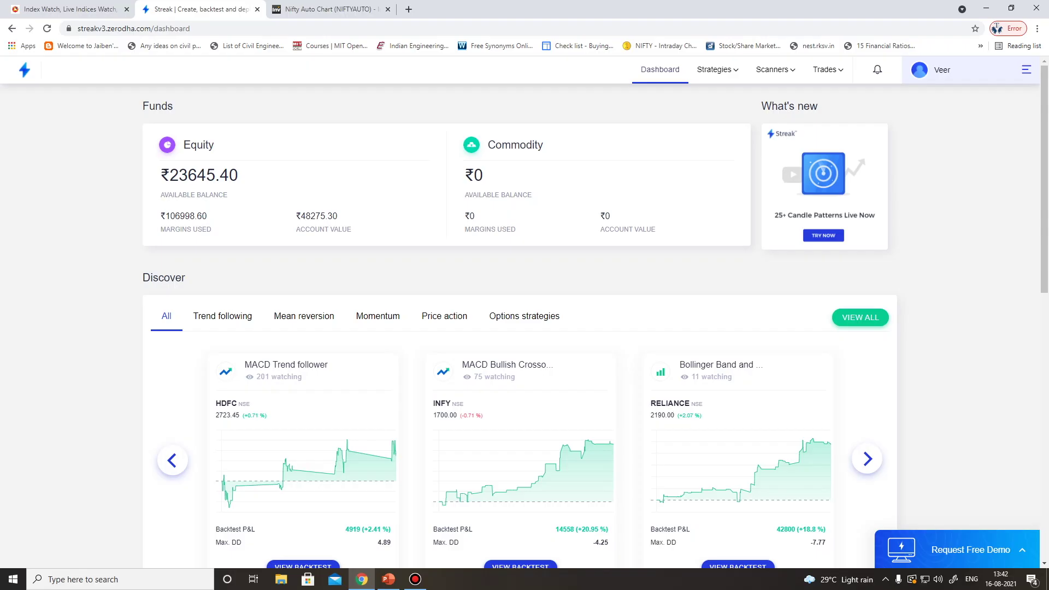
Start a blank strategy with Strategies → Create Strategy, then switch to the NSE indices tab.
mouse_move(775, 70)
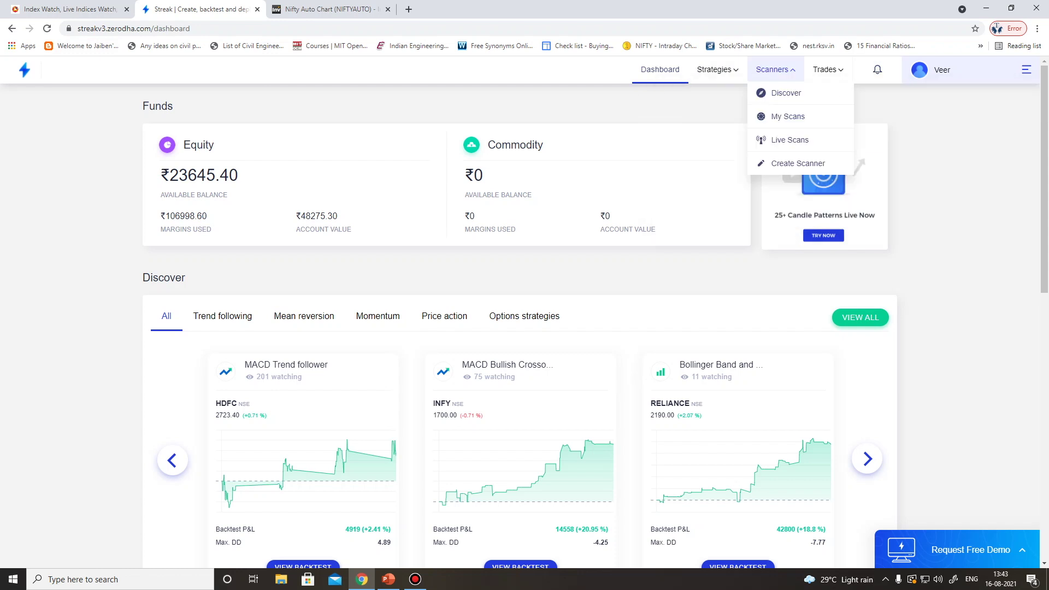
mouse_move(717, 69)
click(739, 187)
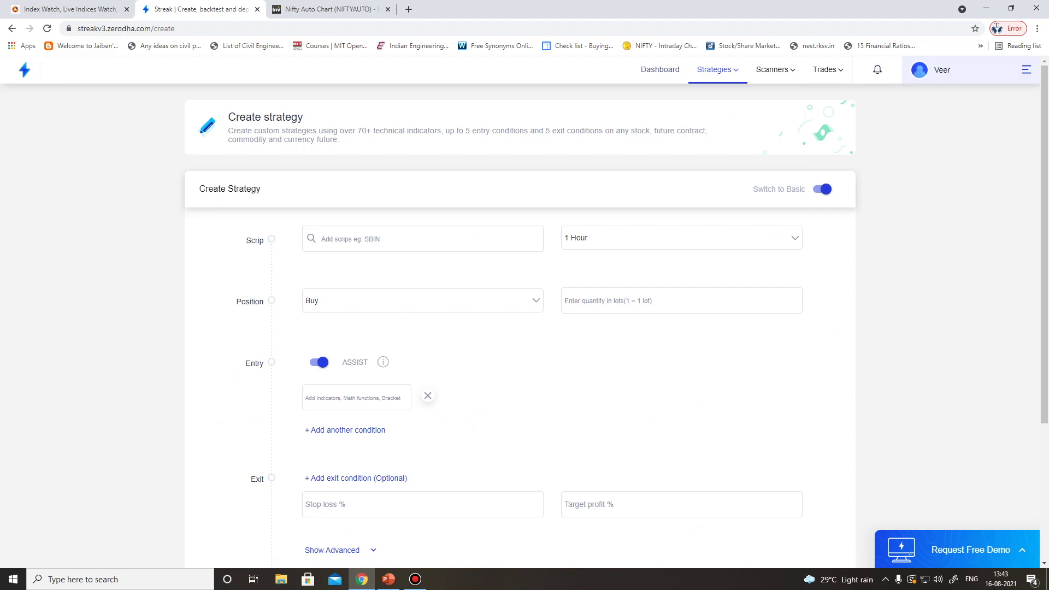
key(ctrl+shift+Tab)
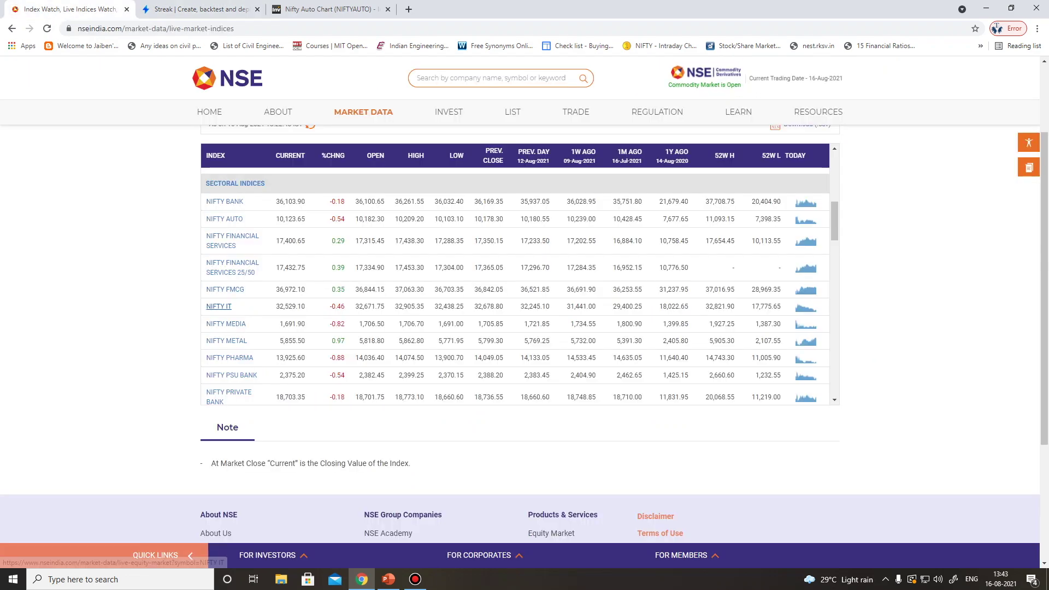
View the NIFTY IT constituent stocks on NSE, then return to the Streak strategy form.
click(218, 306)
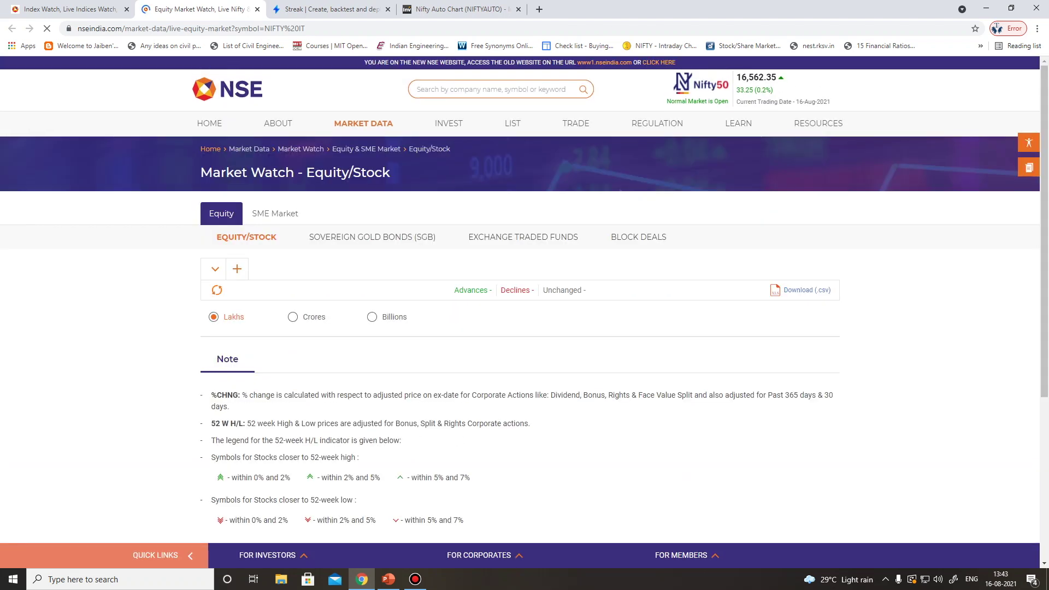
scroll(525, 311, down, 1)
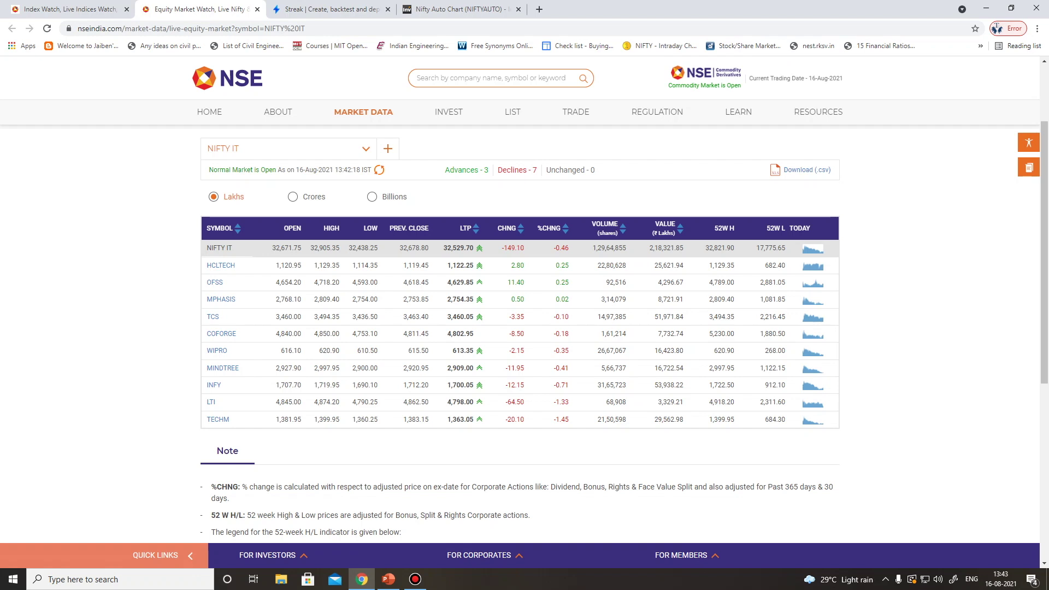
key(ctrl+Tab)
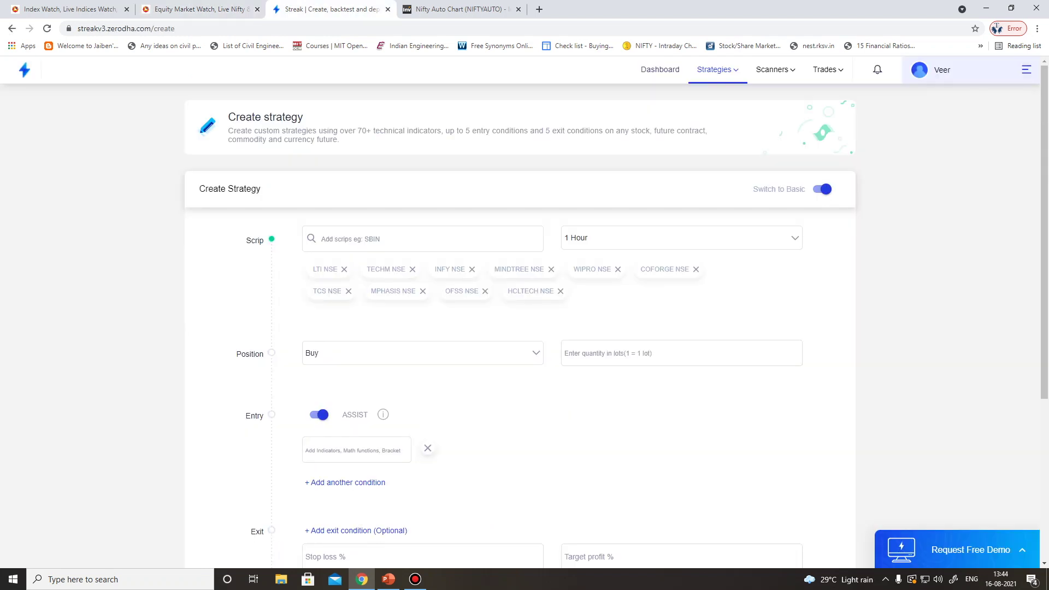
Set the candle interval to 1 Day and the quantity to 1 lot, then begin an entry condition.
click(683, 238)
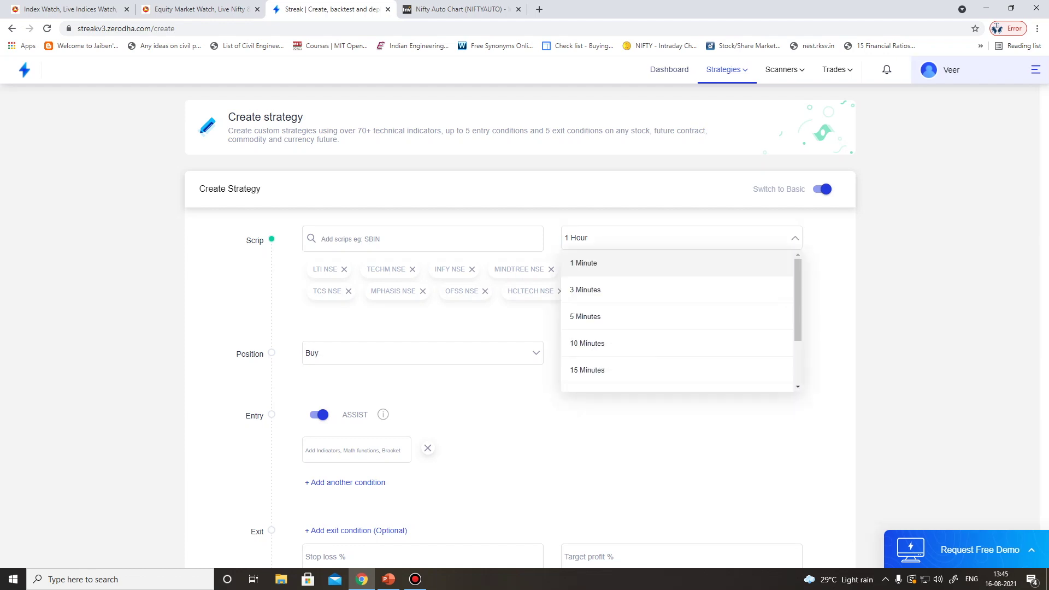
key(Down)
key(Down)
key(Down)
key(Down)
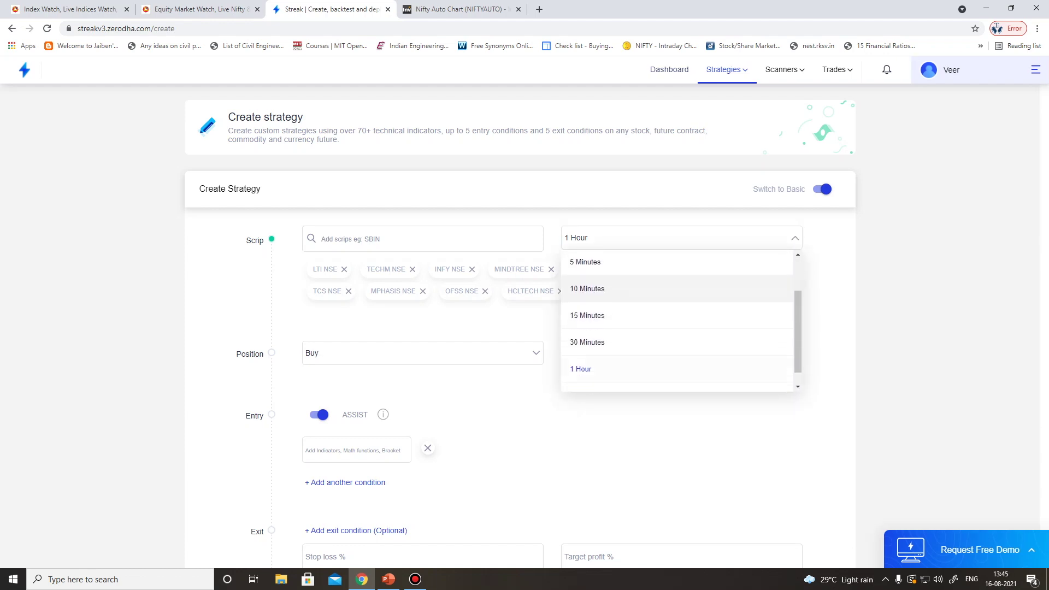
key(Return)
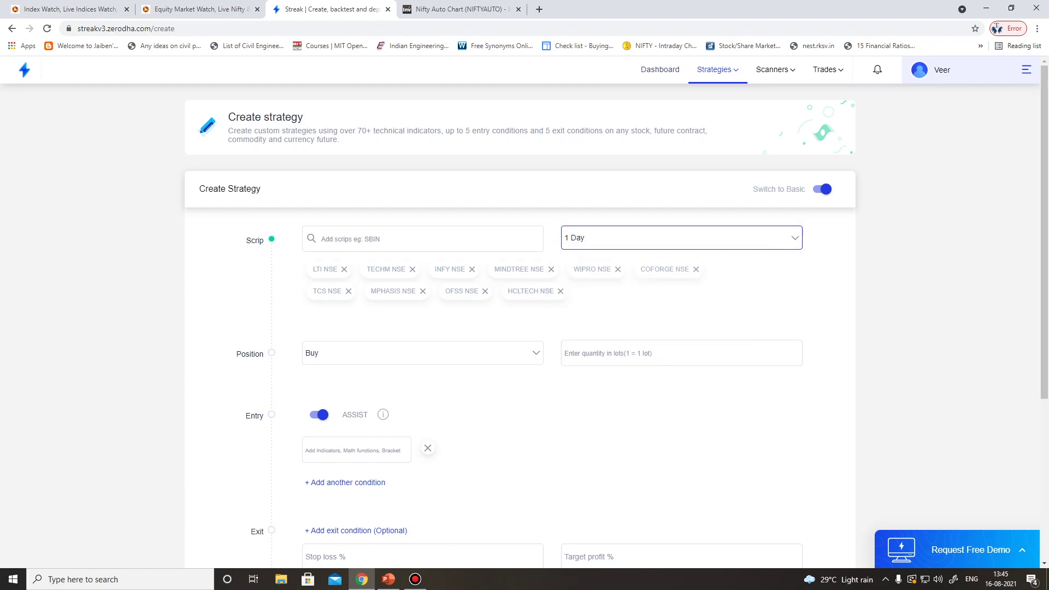
click(682, 353)
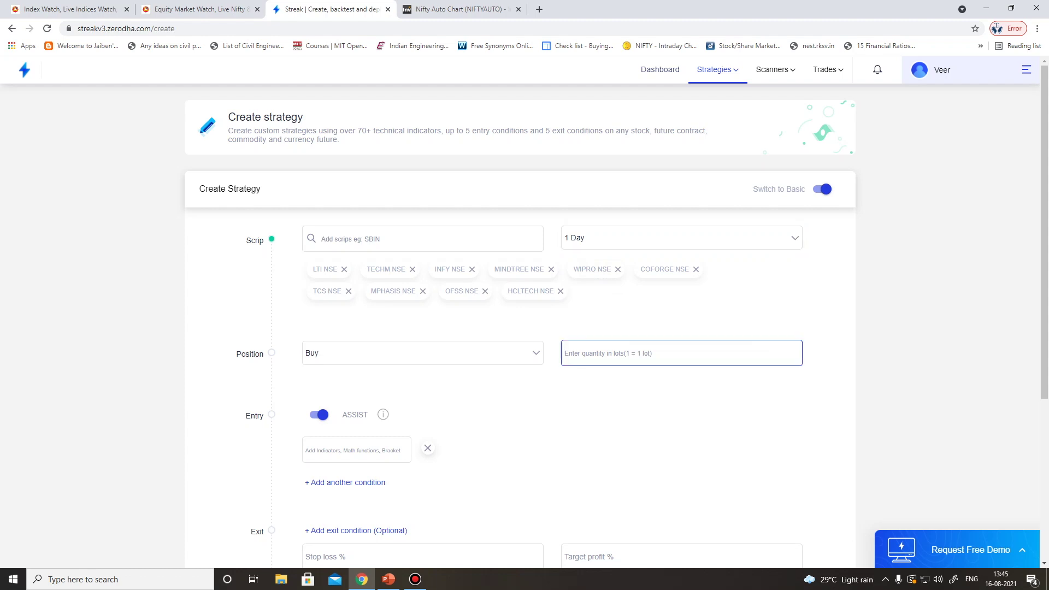
text(1)
scroll(519, 345, down, 2)
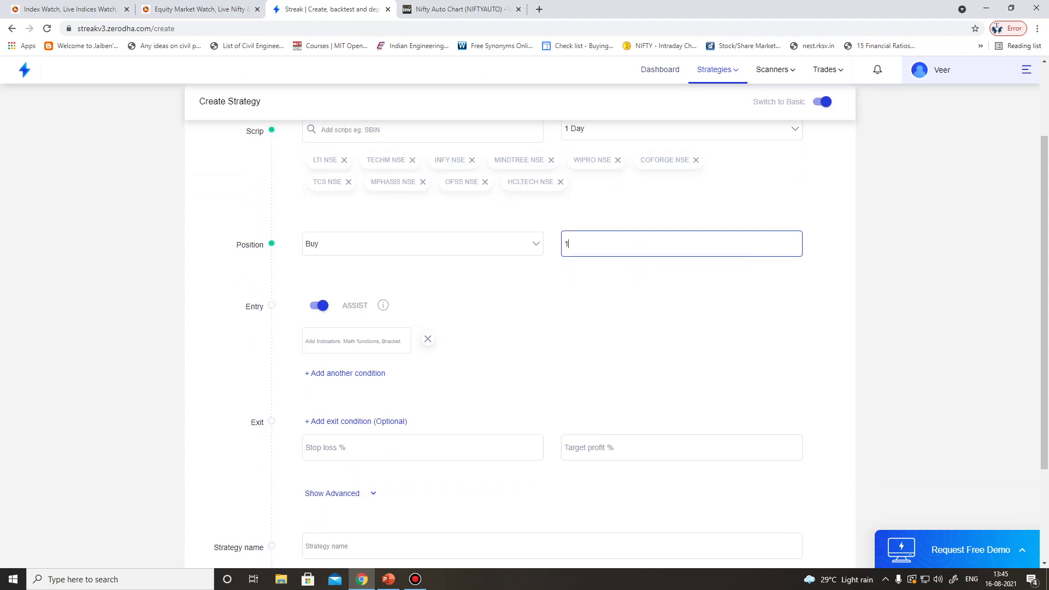
click(357, 341)
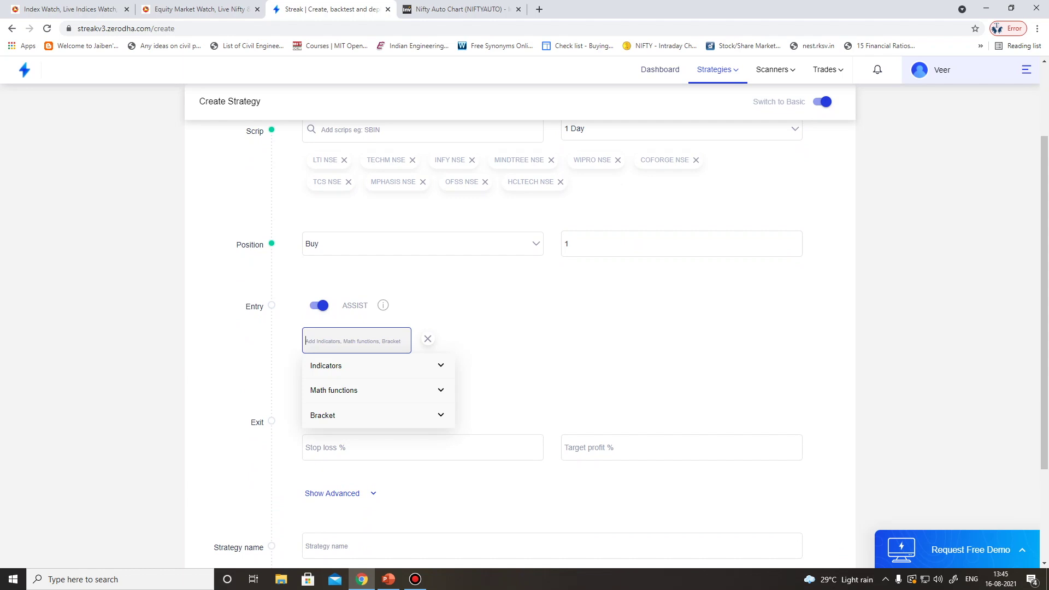
Make the entry condition Schaff Trend Cycle (10,close,23,50,exponential,0) with 'crosses above'.
text(sch)
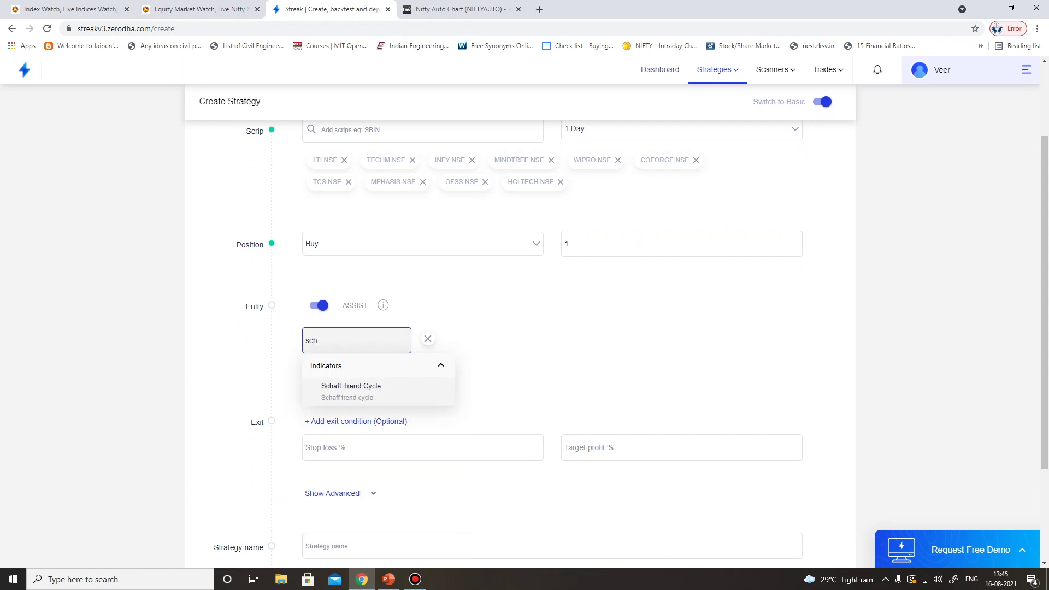
key(Return)
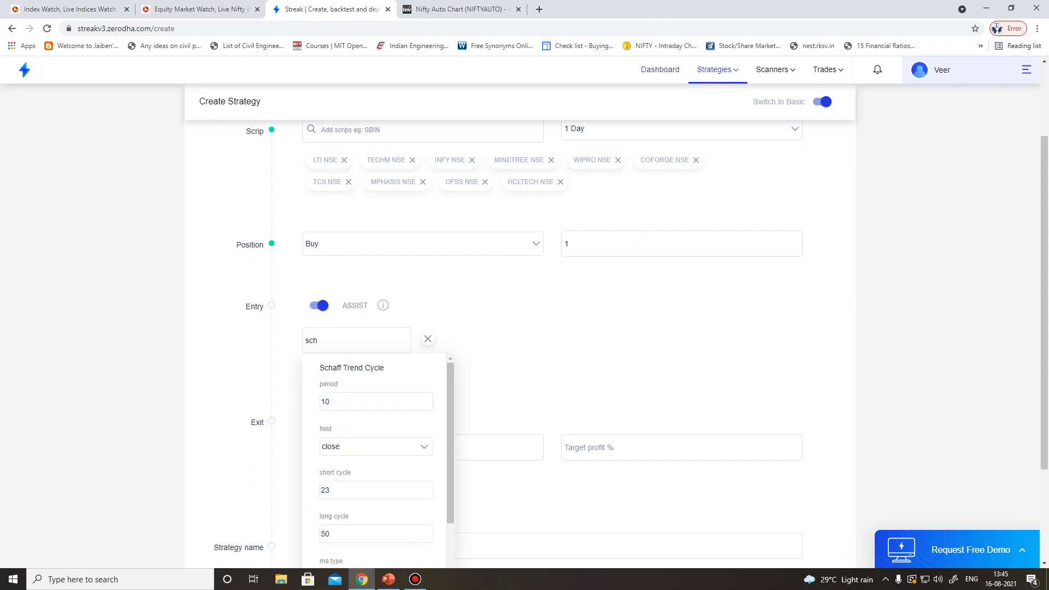
scroll(377, 464, down, 2)
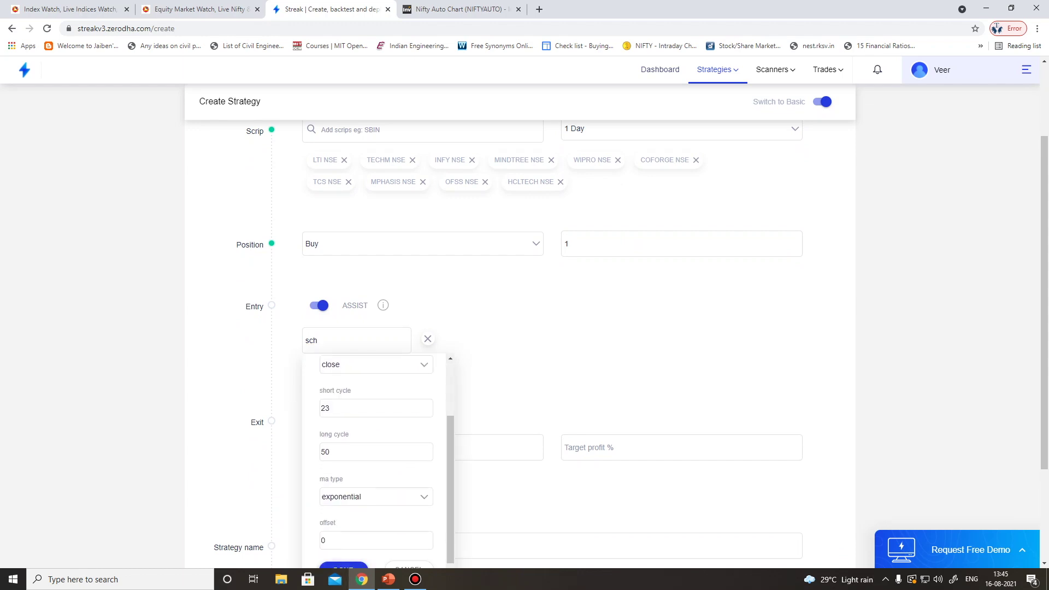
key(Return)
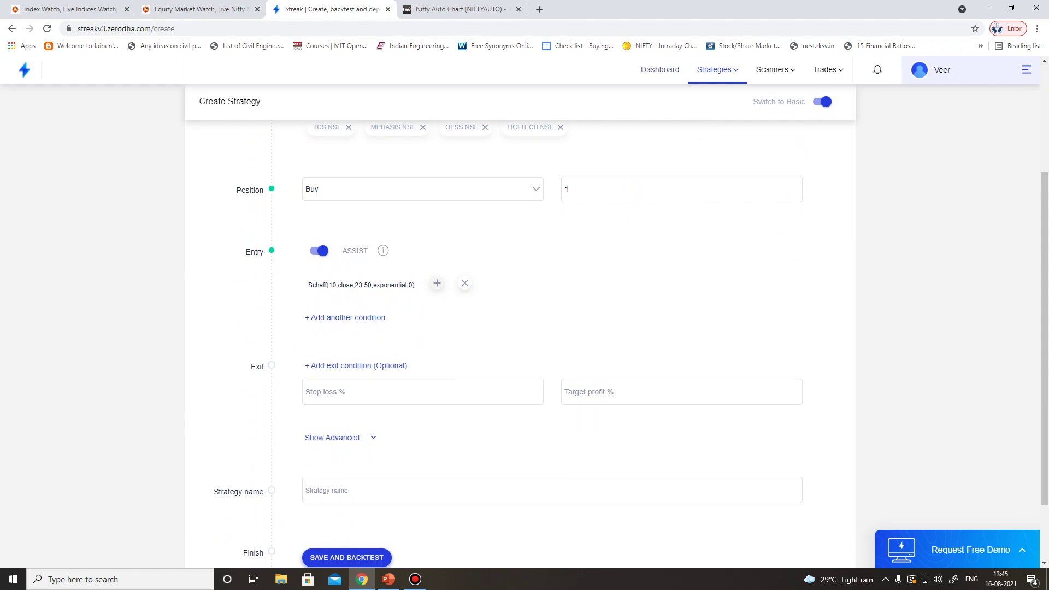
text(cro)
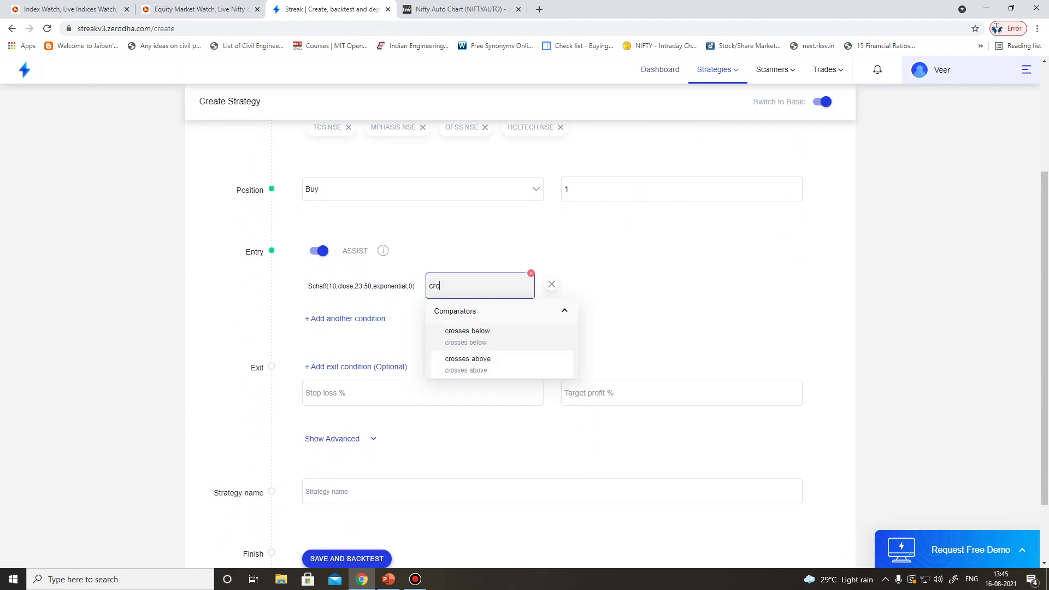
key(Down)
key(Return)
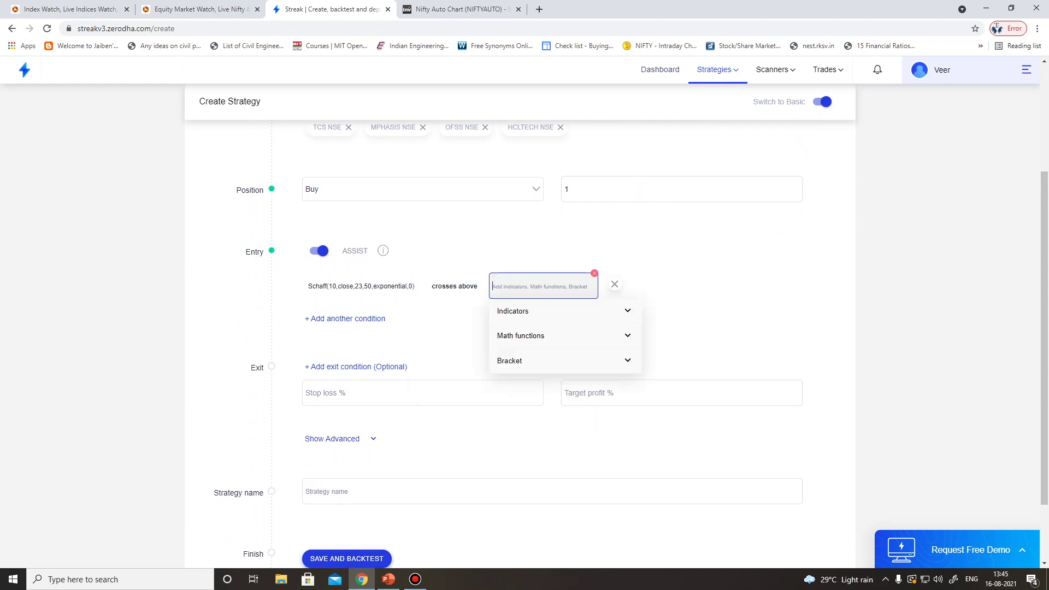
Set the entry threshold to Number 25, then start an exit condition searching for Schaff.
text(number)
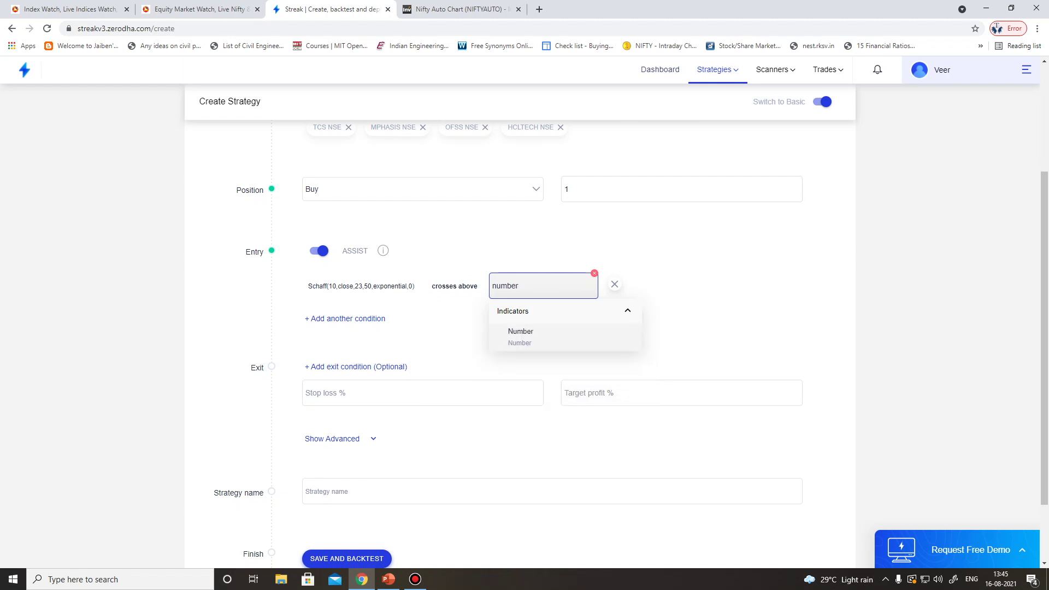
key(Return)
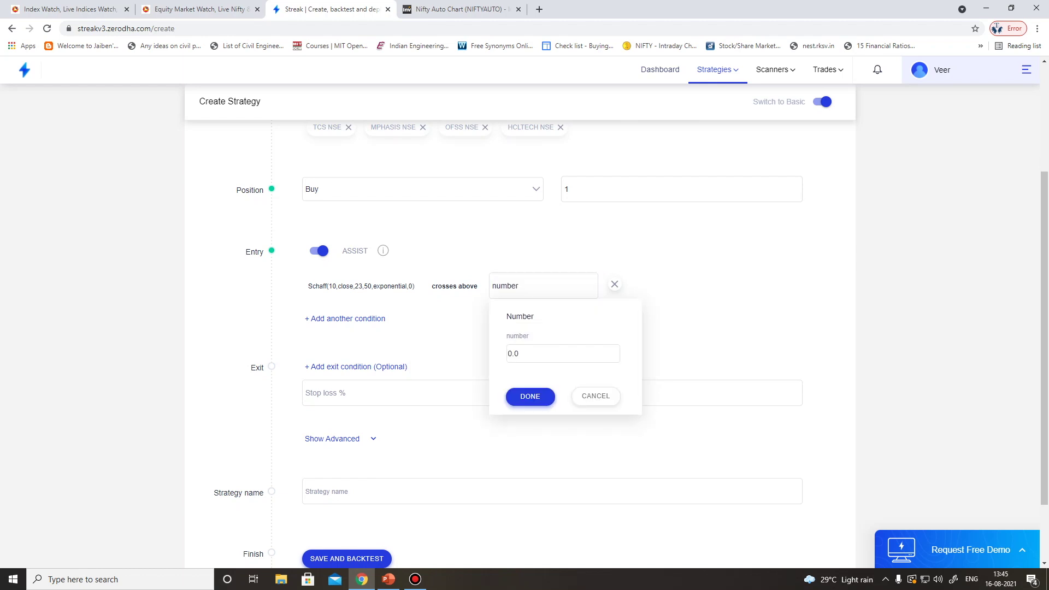
key(BackSpace)
text(25)
key(Return)
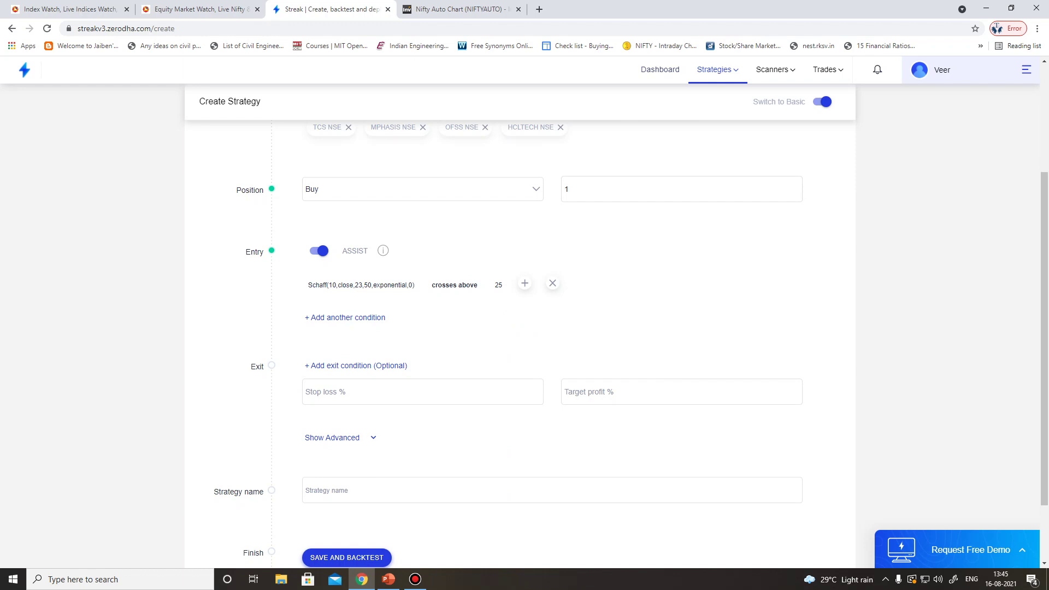
click(359, 366)
text(sch)
Set the exit condition to Schaff Trend Cycle crosses below Number 75.
key(Return)
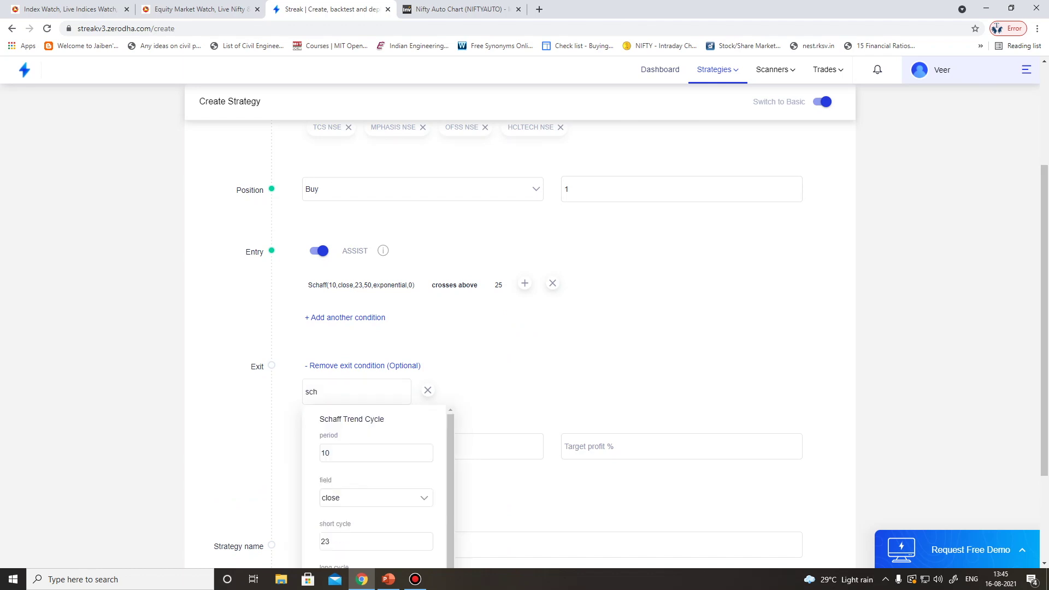
scroll(519, 328, down, 3)
click(437, 254)
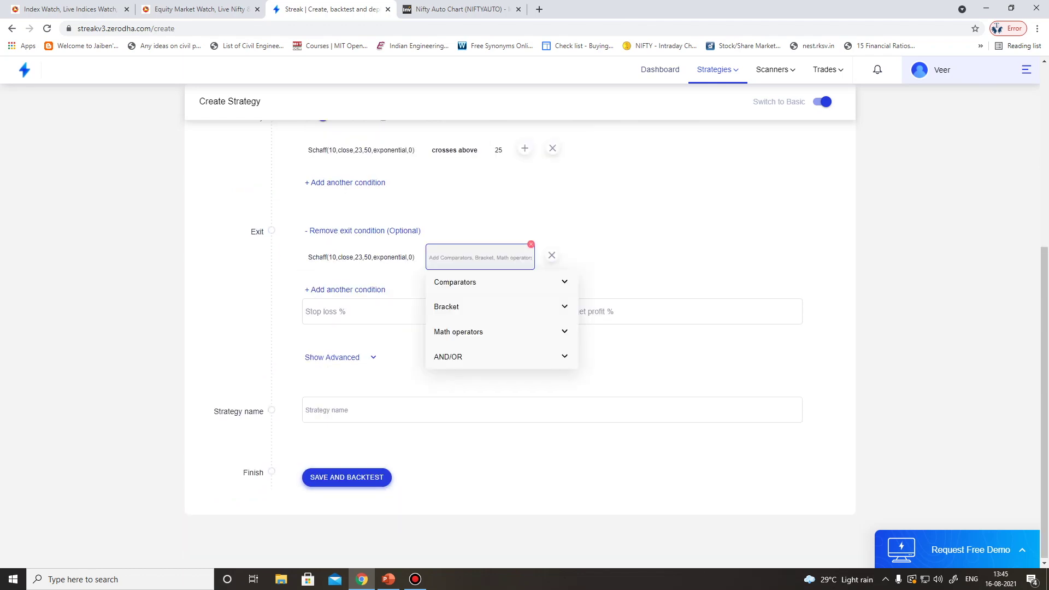
text(cr)
key(Return)
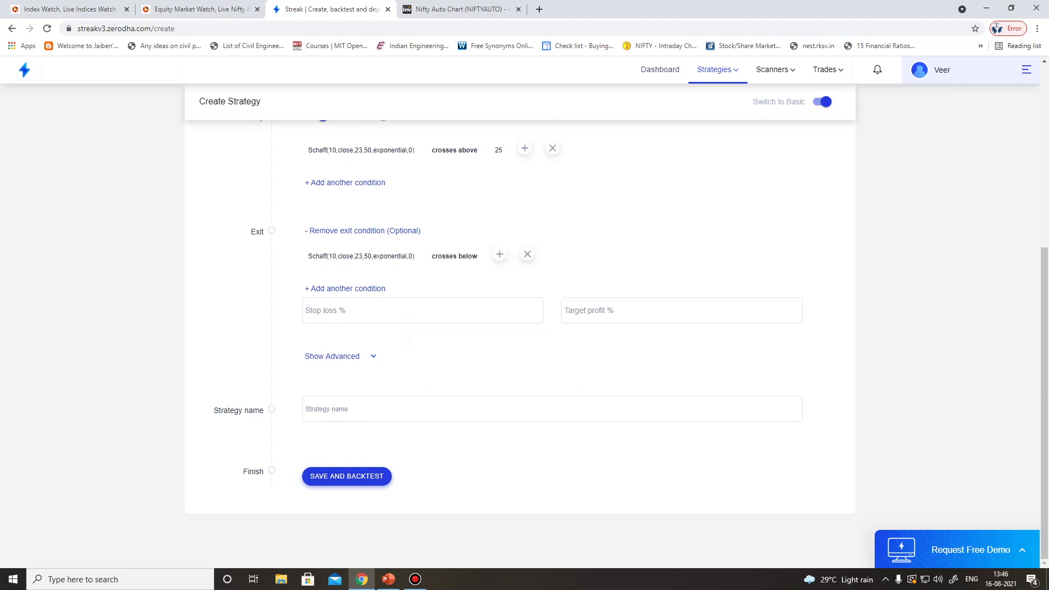
text(nub)
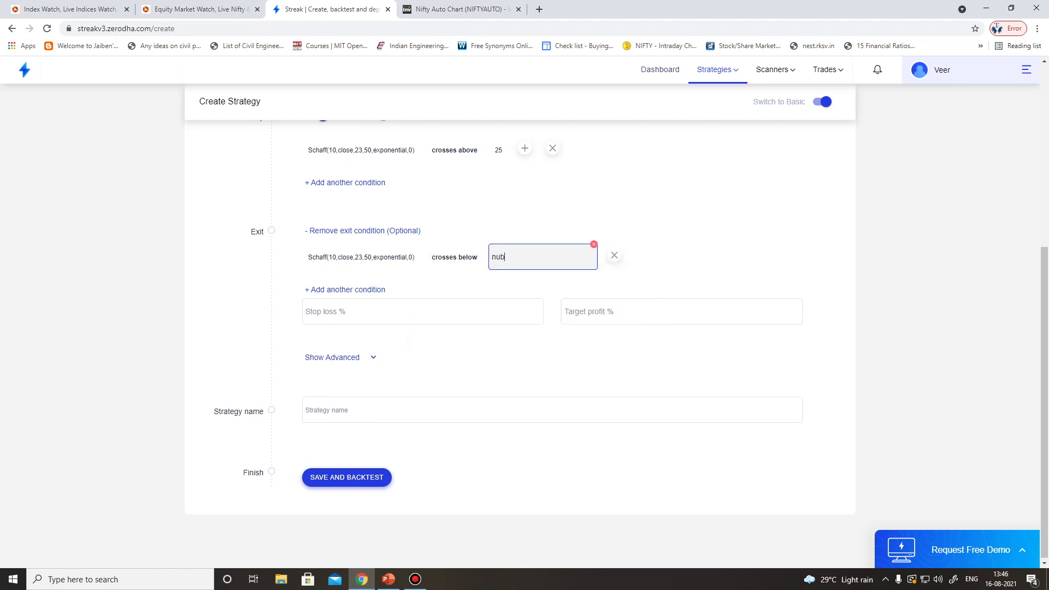
key(BackSpace)
text(m)
key(Return)
text(75)
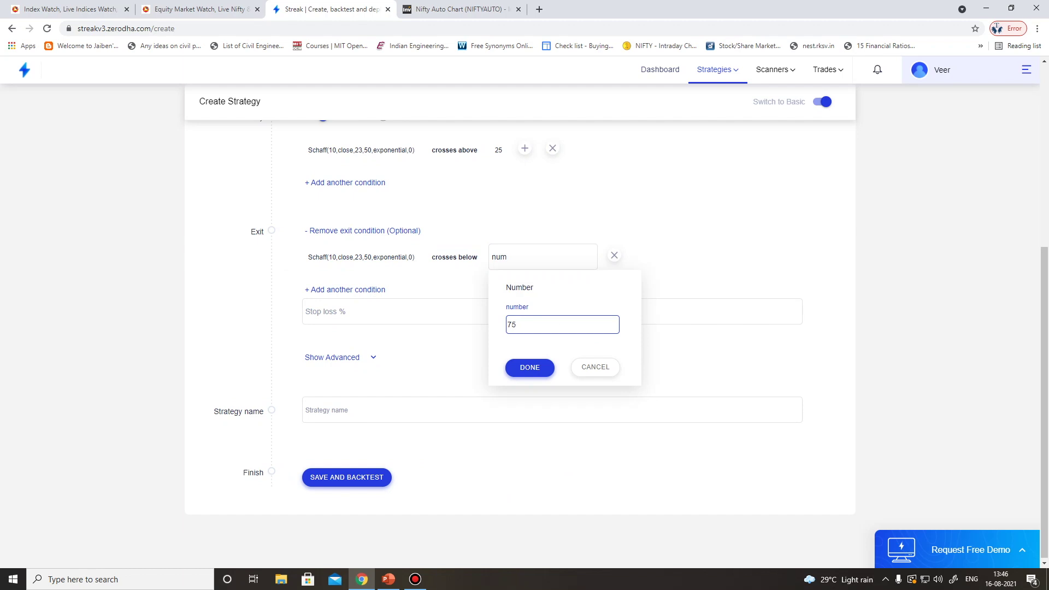
key(Return)
Enter 3% stop loss and 99% target profit, then save and backtest the strategy.
click(306, 310)
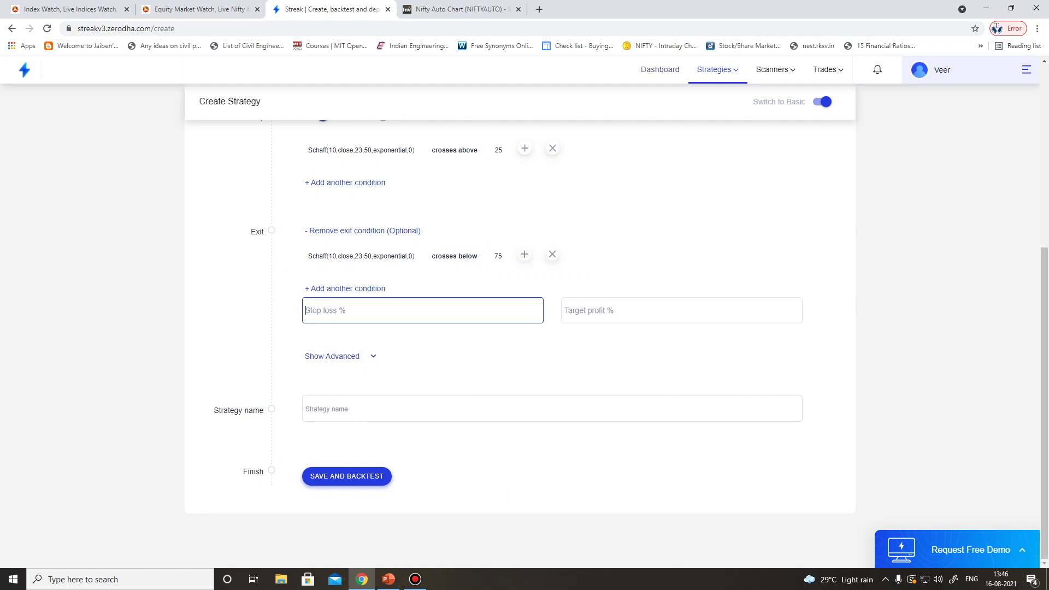
text(3)
click(601, 311)
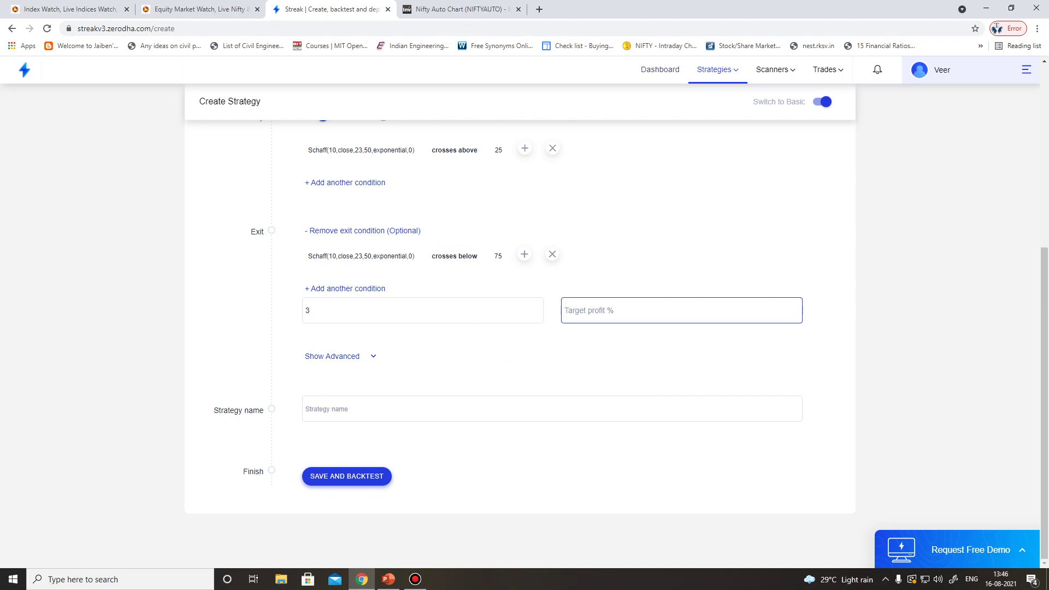
text(99)
click(552, 409)
text(schaffler time)
key(Return)
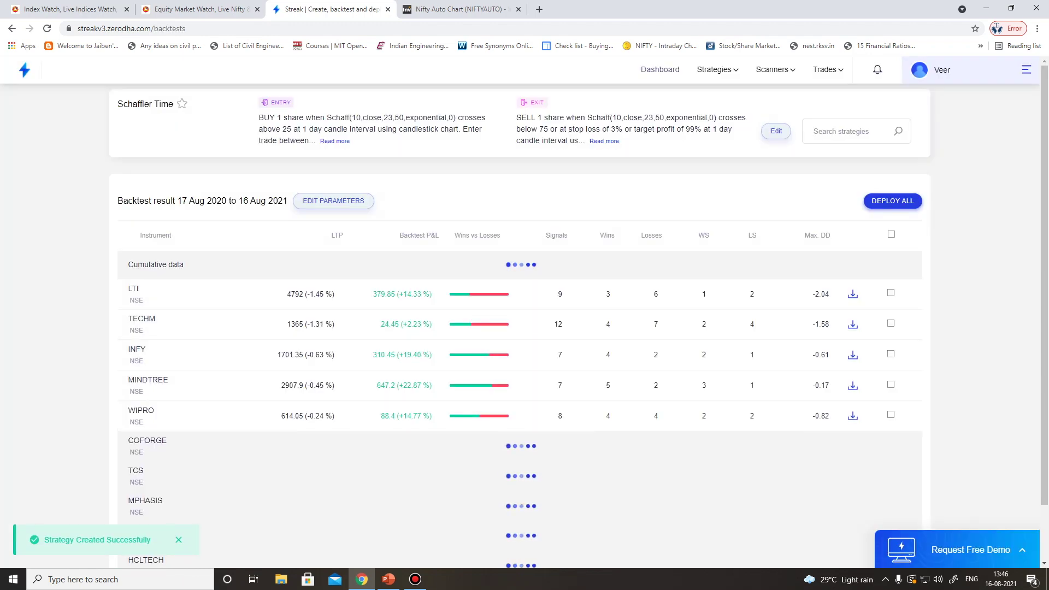
Scroll through the Schaffler Time per-stock backtest results and reopen its parameters for editing.
scroll(525, 328, down, 1)
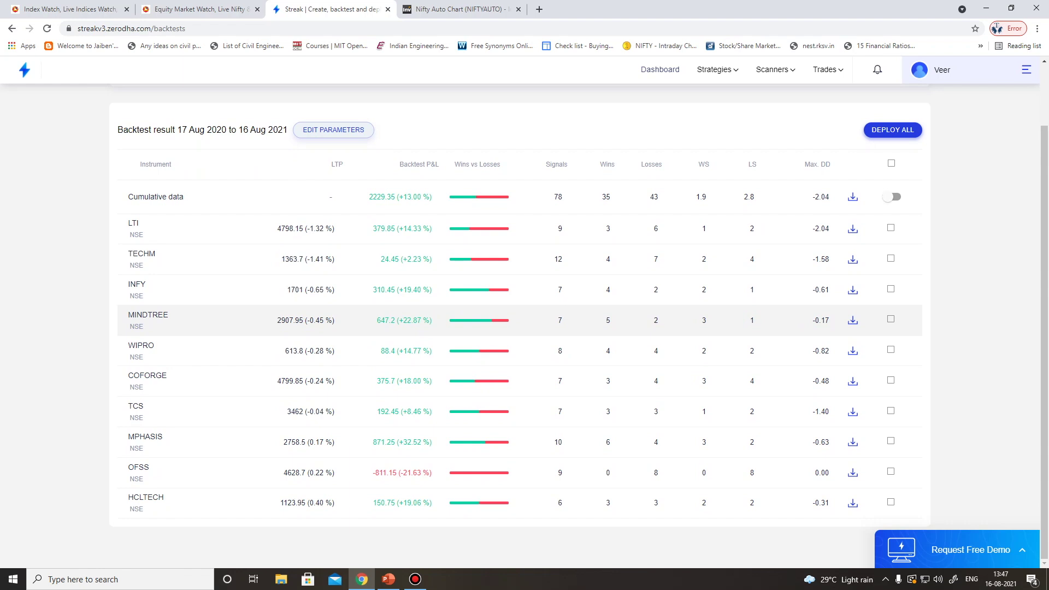
scroll(525, 328, up, 2)
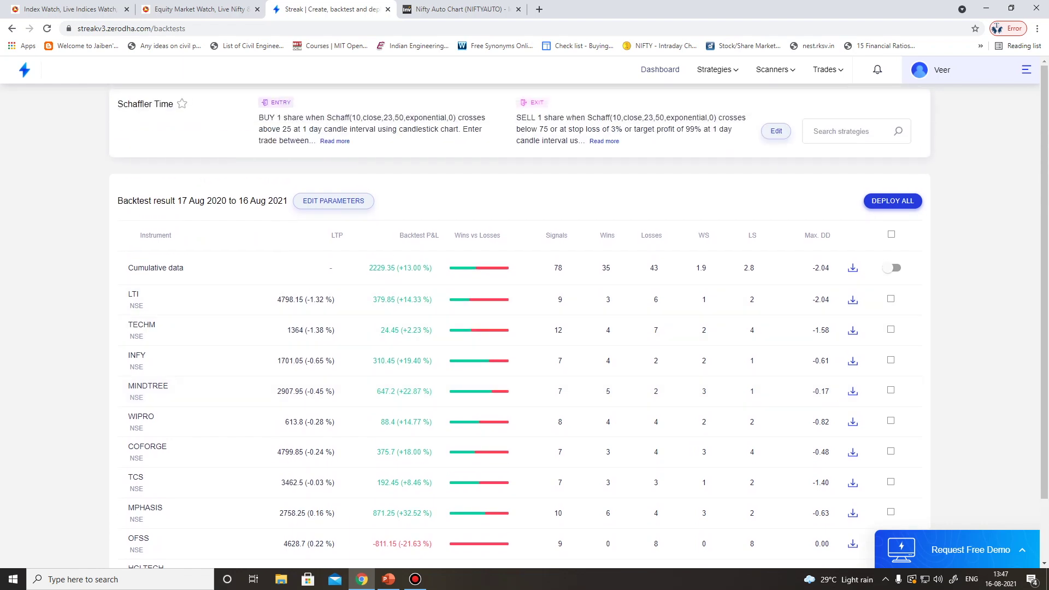
click(337, 198)
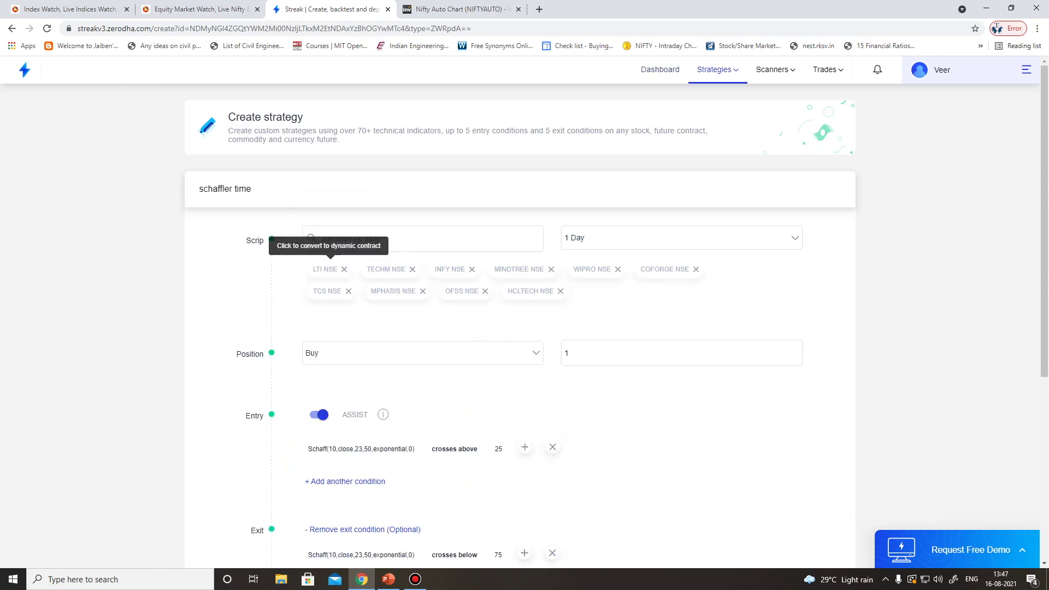
Change the candle interval to 1 Hour and rerun the backtest.
click(681, 238)
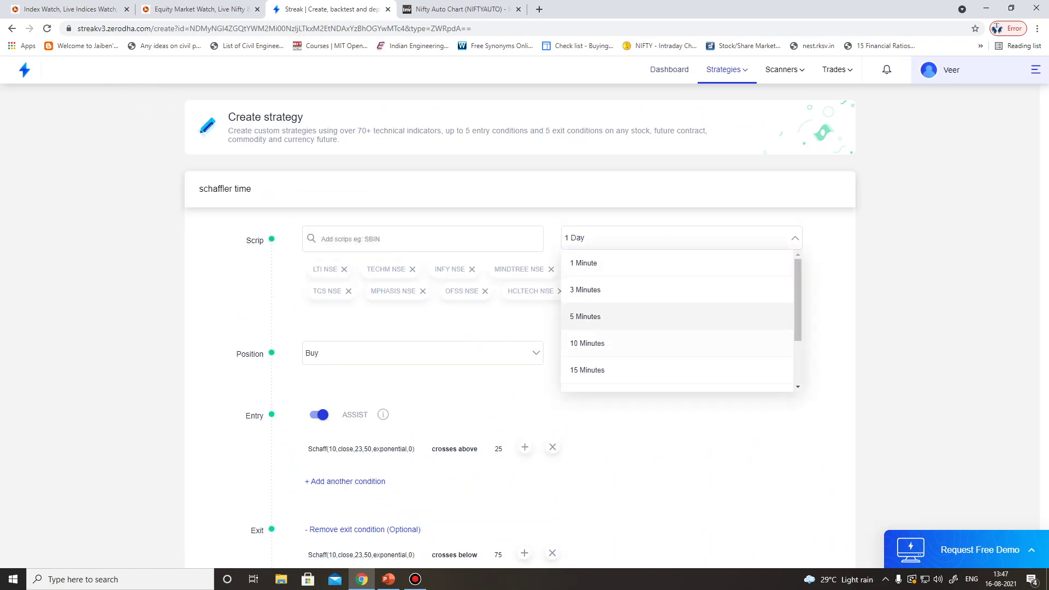
scroll(678, 328, down, 3)
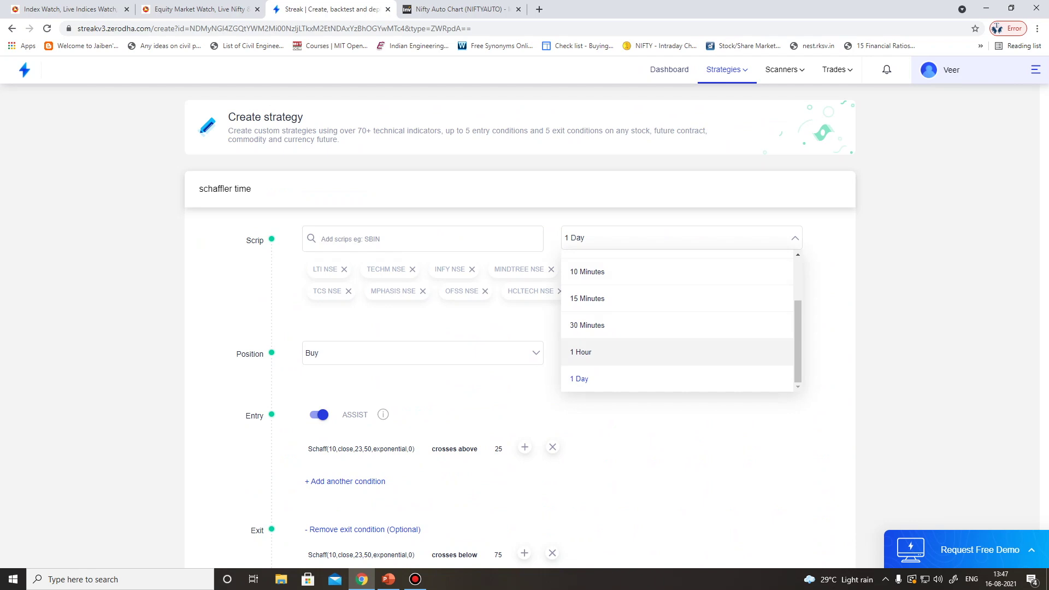
click(584, 352)
scroll(520, 328, down, 5)
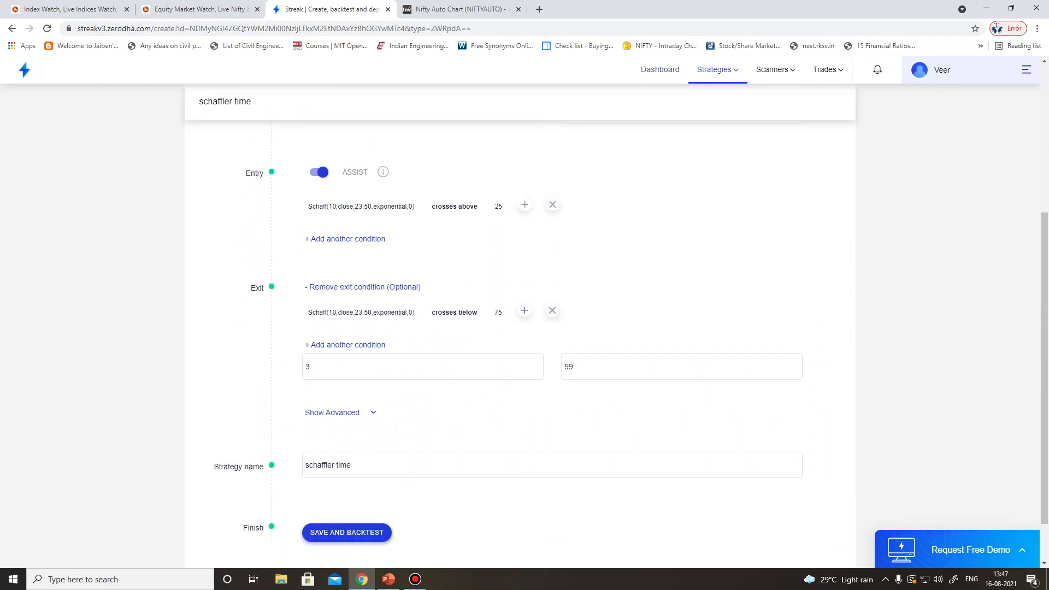
click(346, 476)
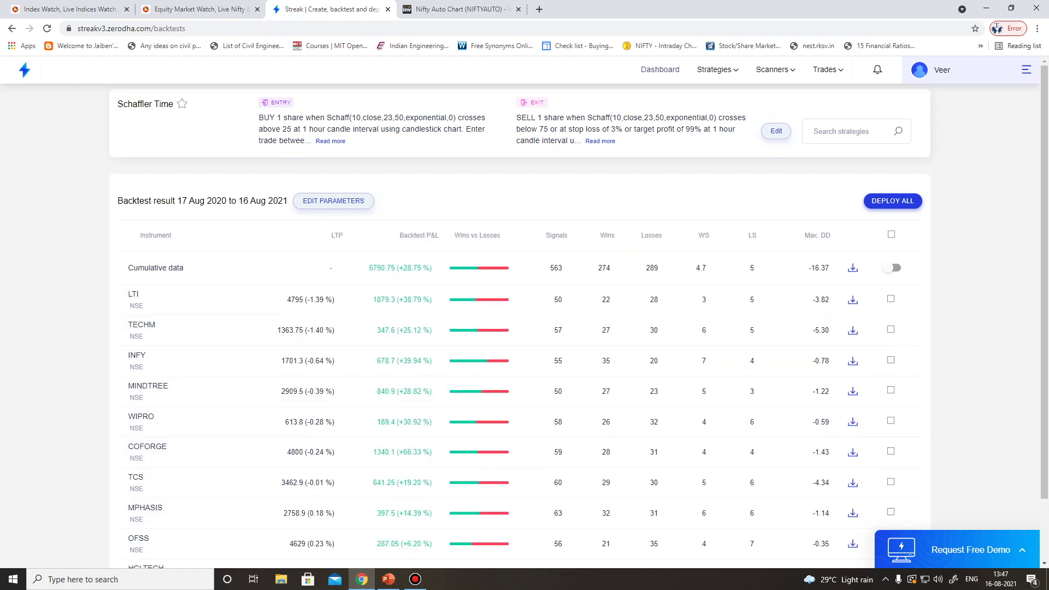
Select the backtest date range, scroll the new results, and go to the Investing.com chart tab.
drag(178, 201, 288, 200)
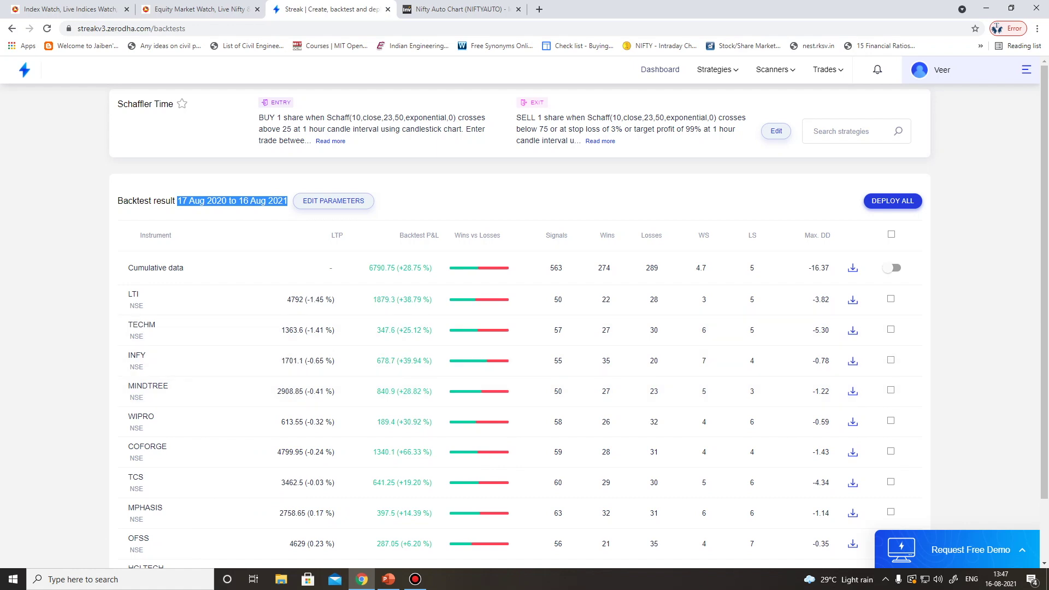
scroll(525, 317, down, 1)
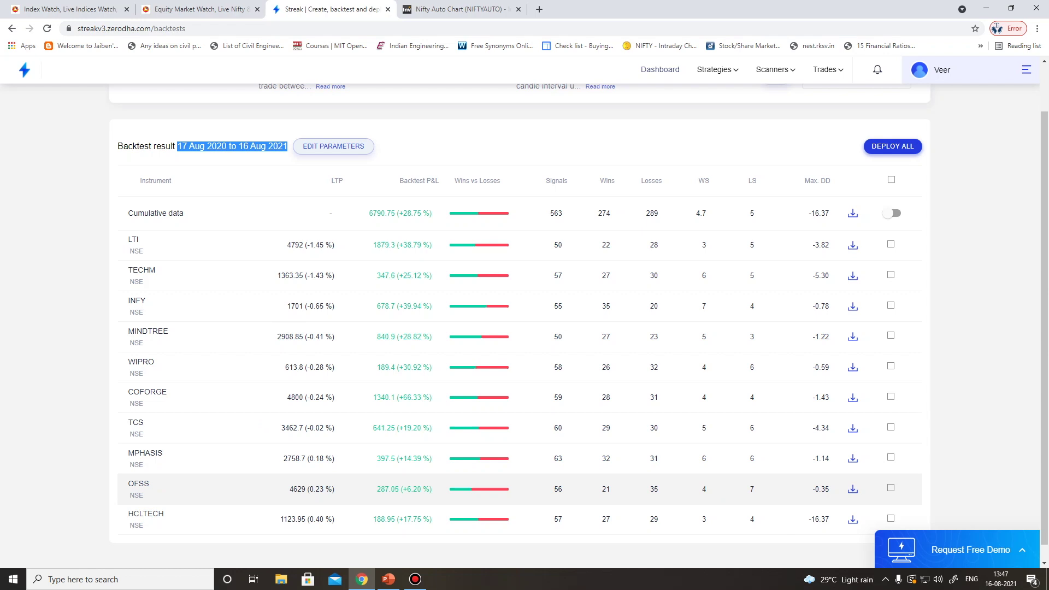
scroll(525, 322, down, 1)
click(459, 8)
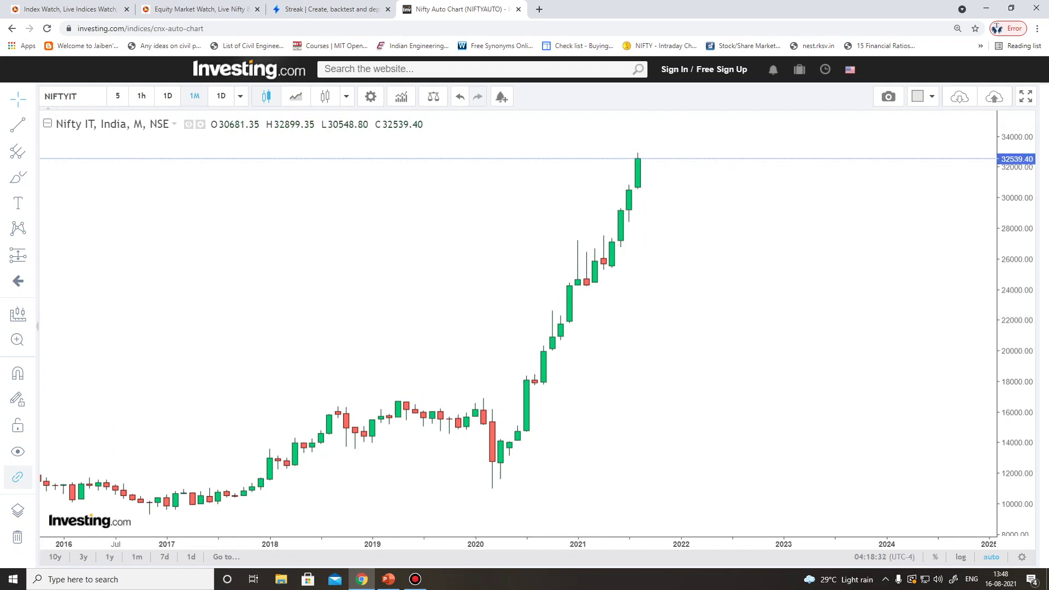
Load the NIFTY AUTO index on the Investing.com chart, then return to the Streak editor.
click(76, 96)
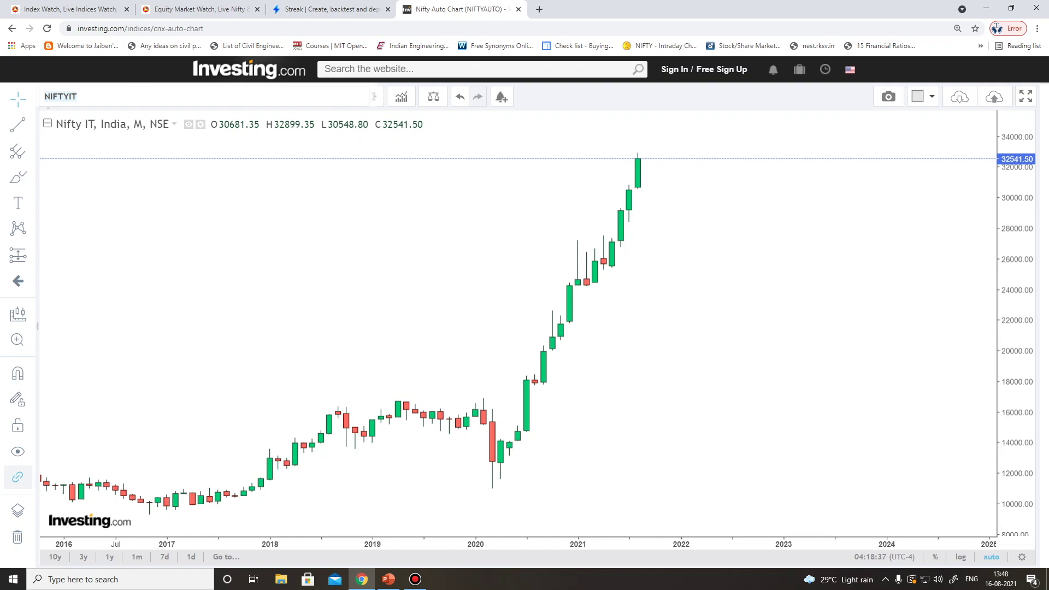
text(N)
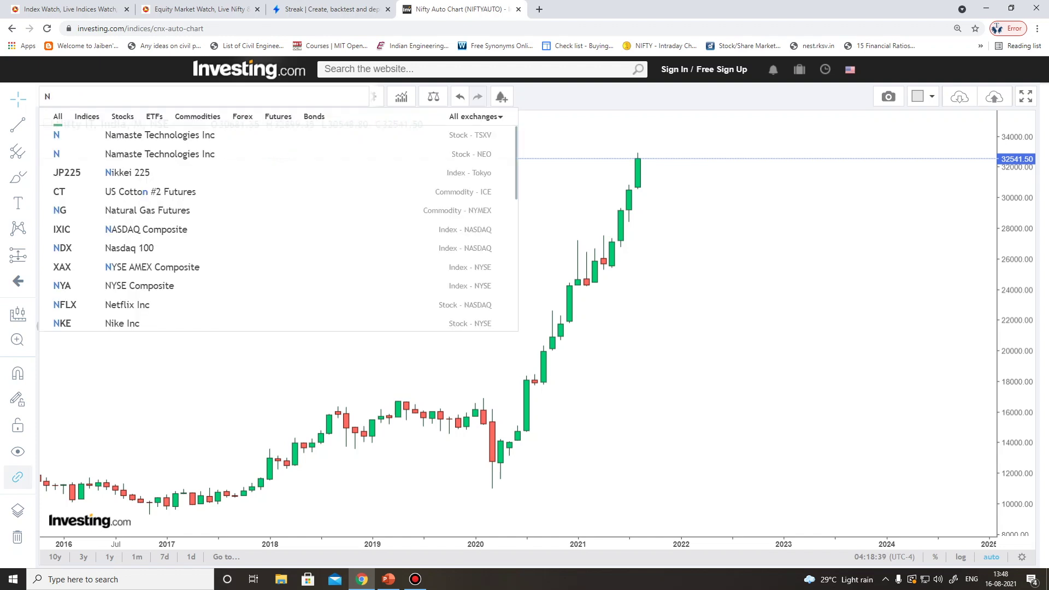
text(IFTY)
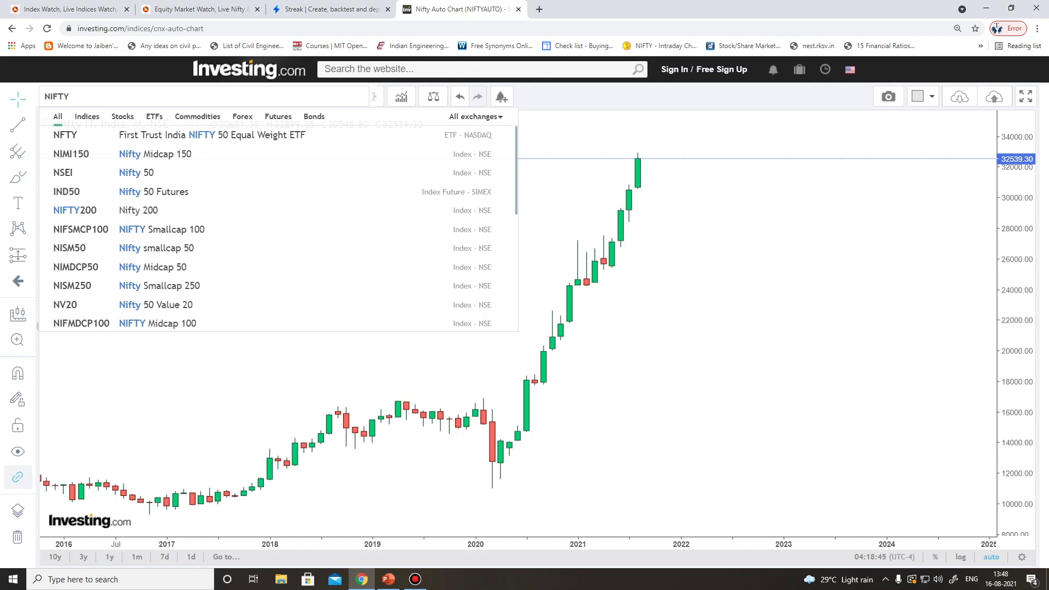
text( AUTO)
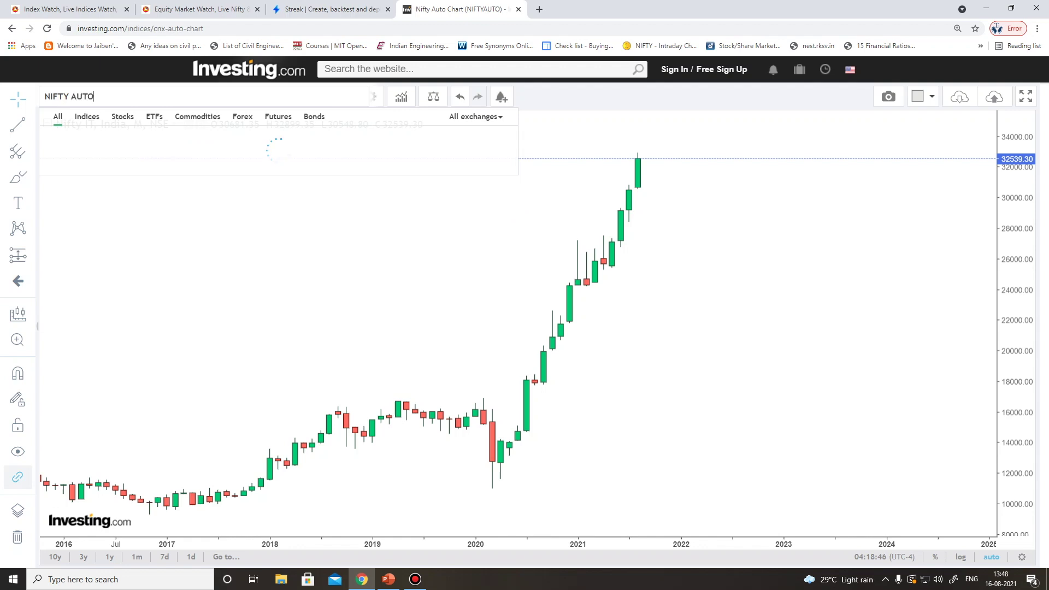
key(Return)
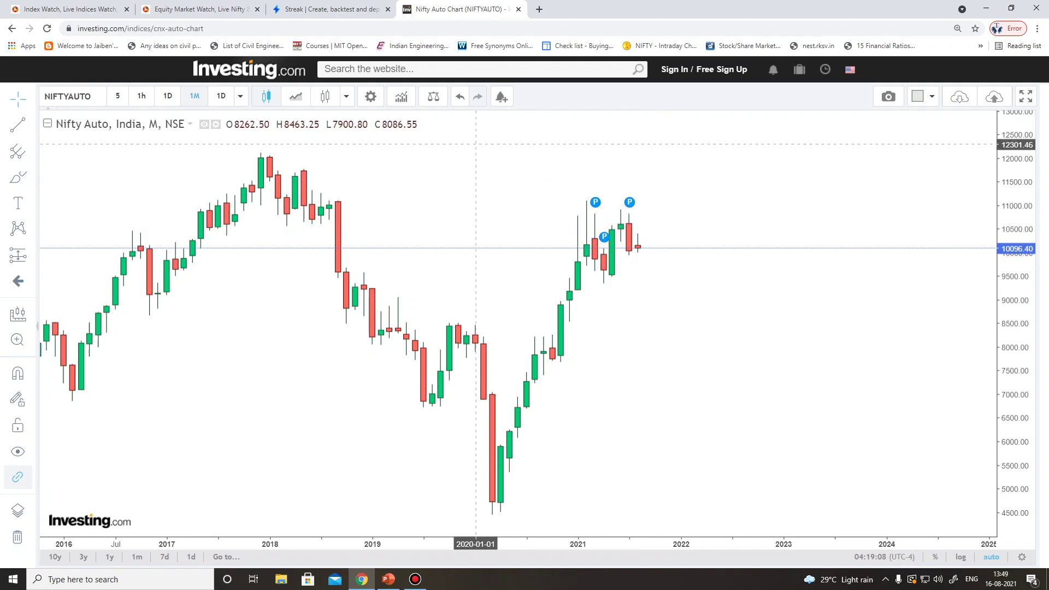
key(ctrl+shift+Tab)
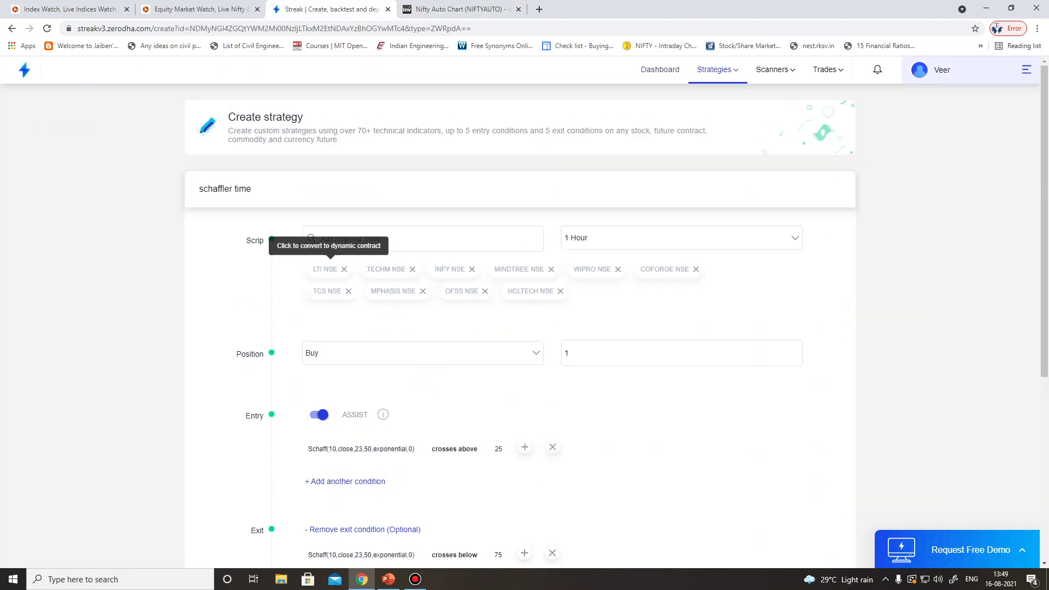
Remove the IT scrips LTI, TECHM, INFY and MINDTREE from the strategy's scrip list.
click(344, 269)
click(359, 269)
click(350, 269)
click(370, 269)
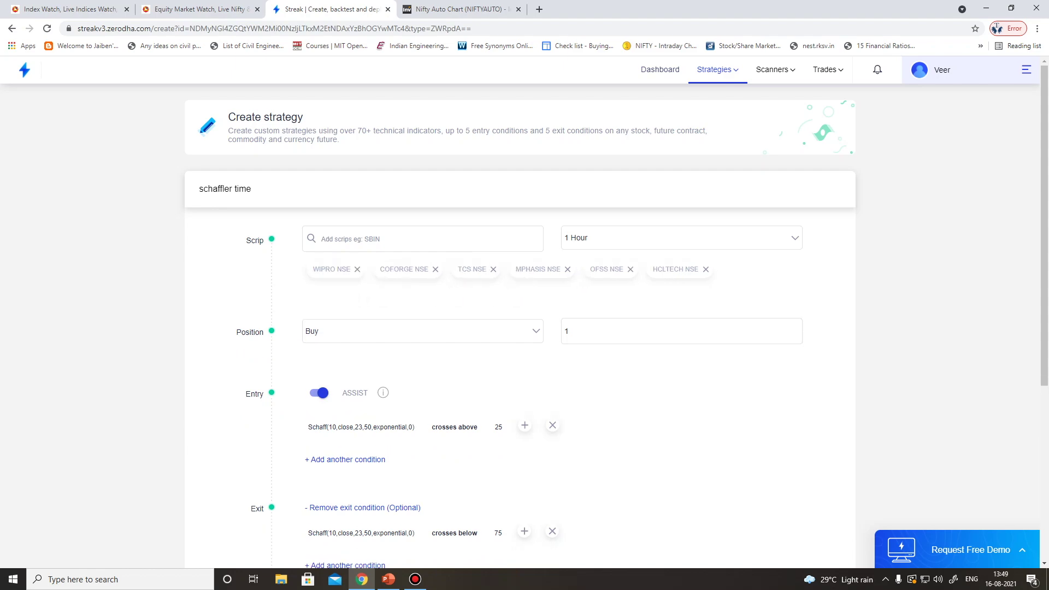
Pull up the NIFTY AUTO constituent list on NSE's live indices page for reference.
key(ctrl+1)
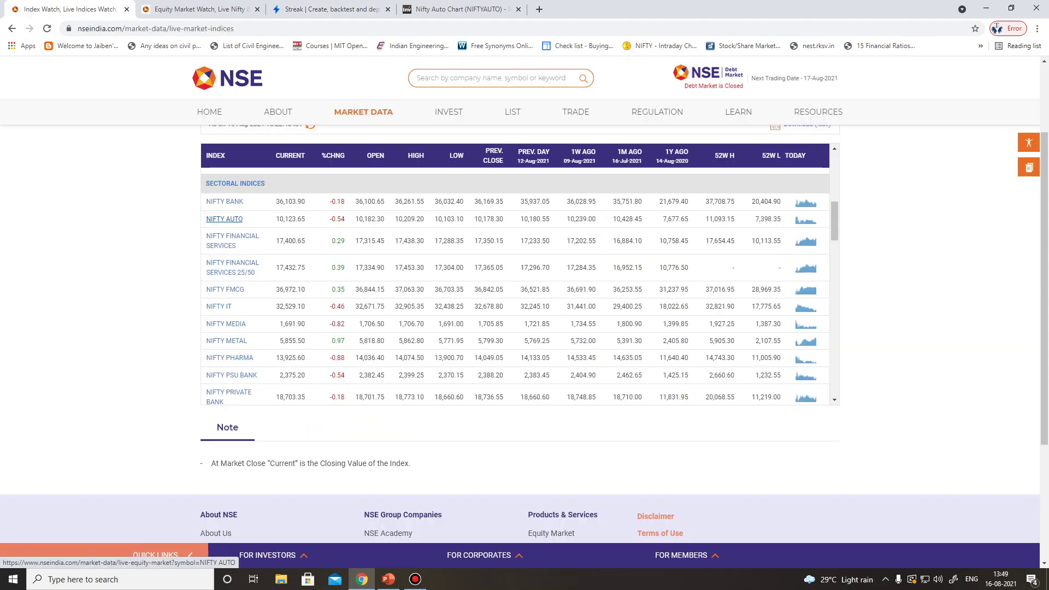
click(224, 218)
scroll(229, 208, down, 4)
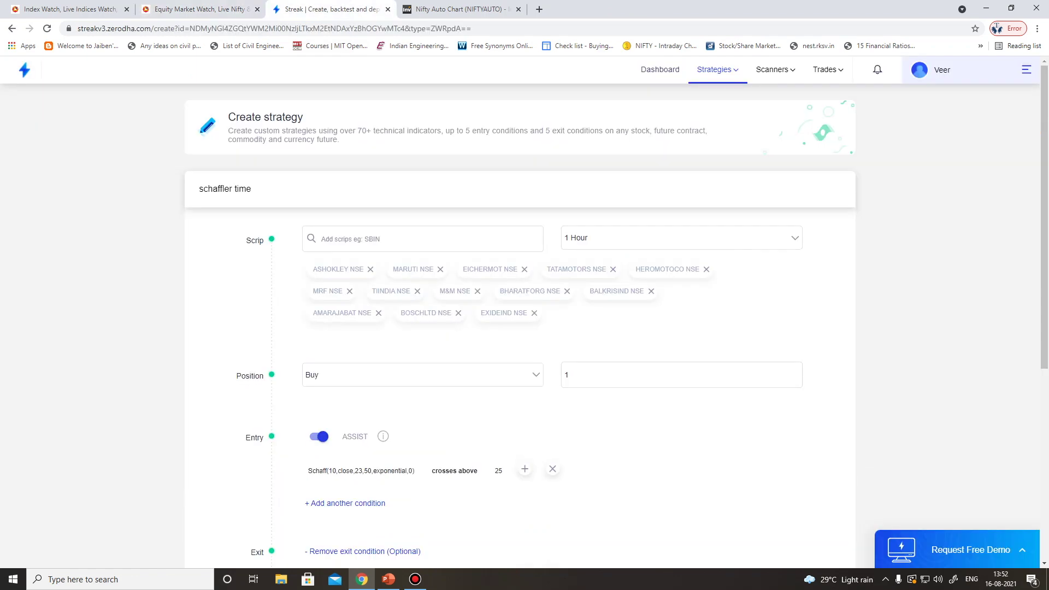
Save and backtest schaffler time, then review the results: cumulative 28917.95 (+24.29%) from 697 signals.
scroll(519, 327, down, 6)
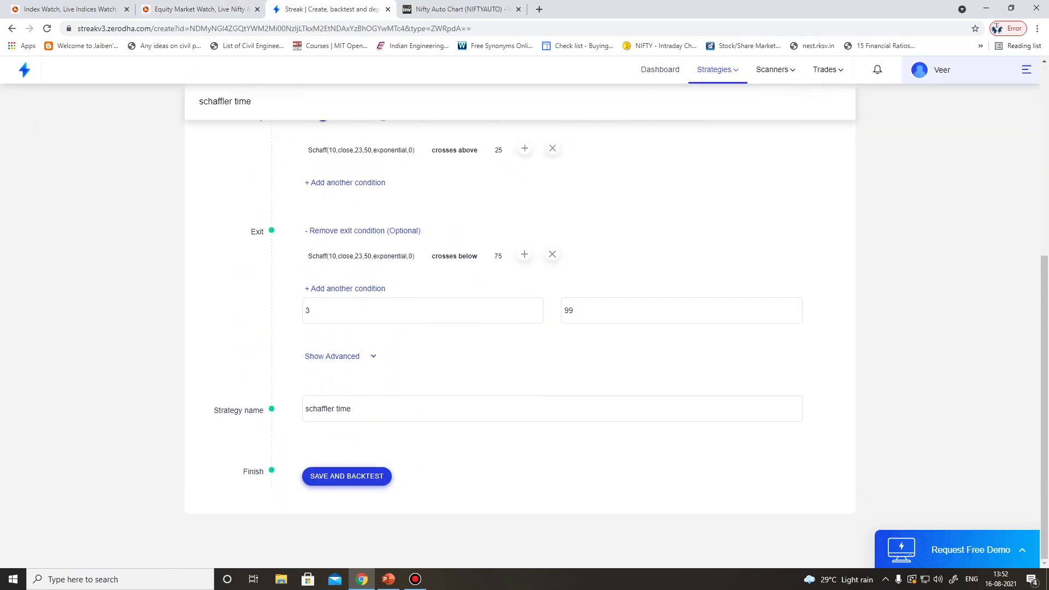
click(346, 476)
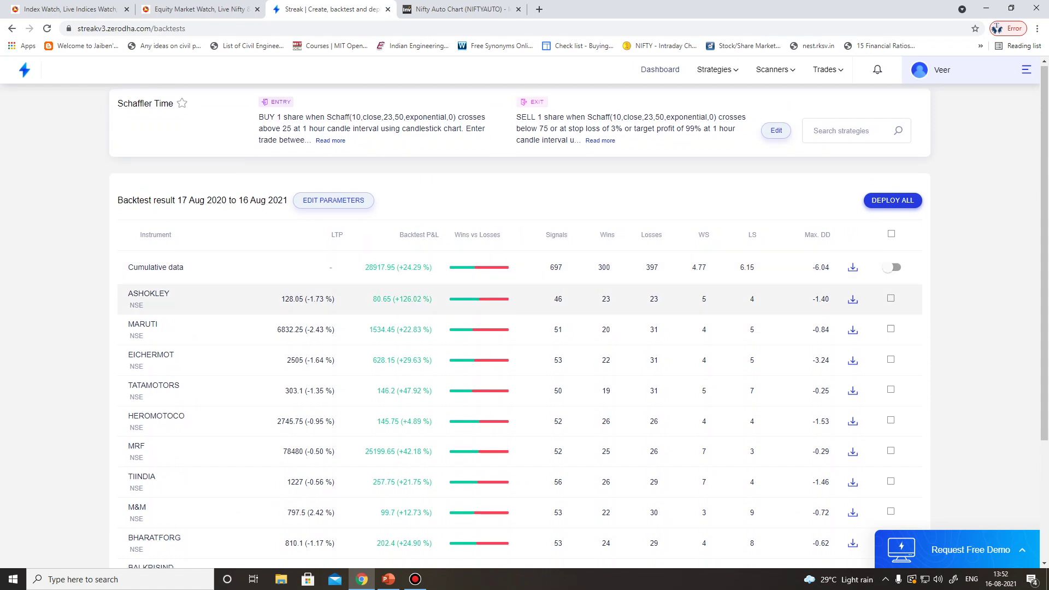
scroll(525, 257, down, 2)
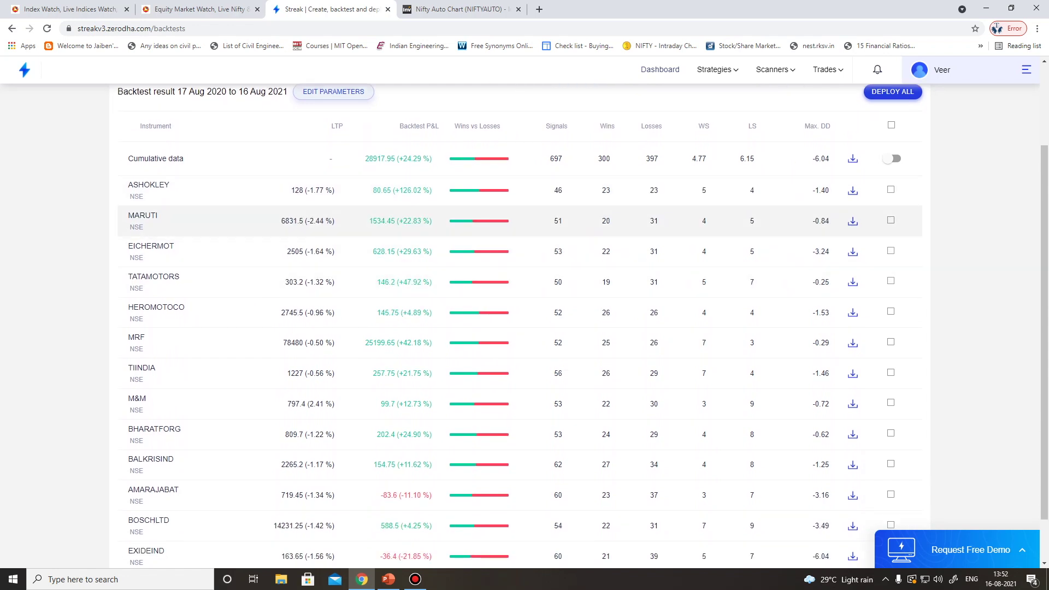
scroll(525, 254, down, 1)
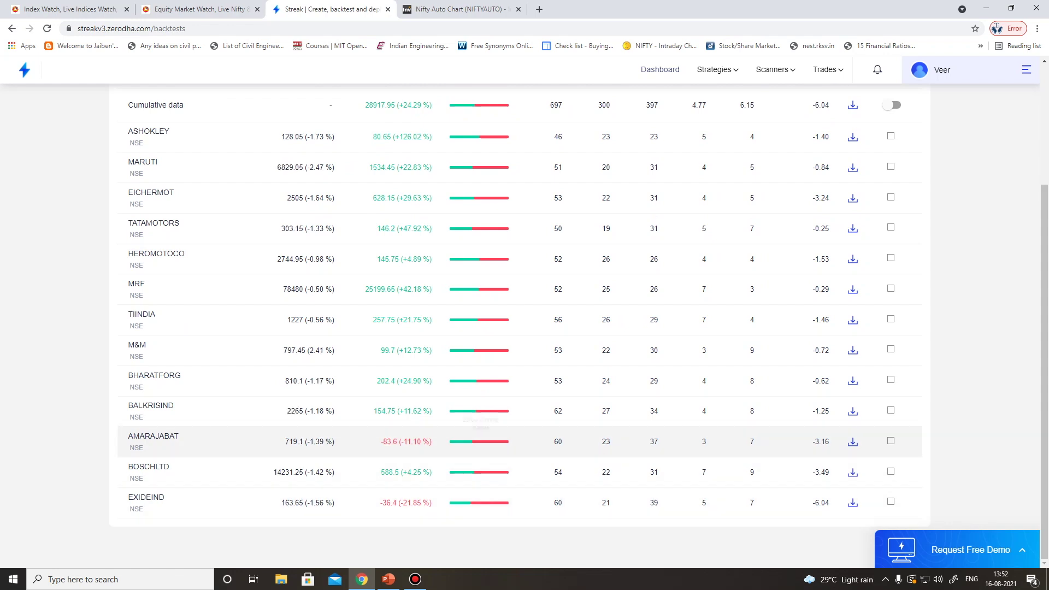
scroll(519, 448, up, 2)
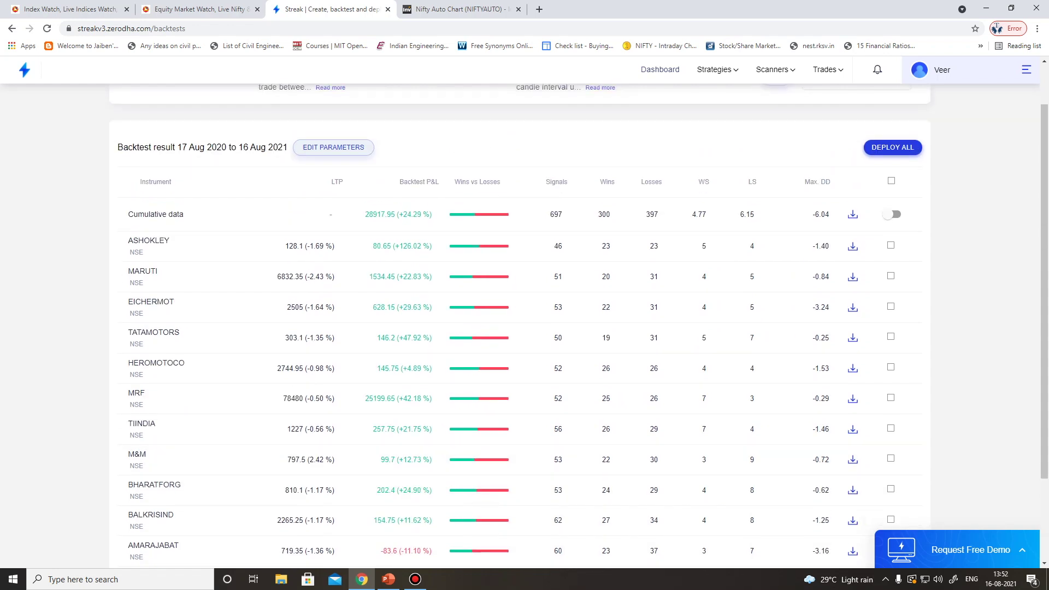
scroll(519, 460, up, 1)
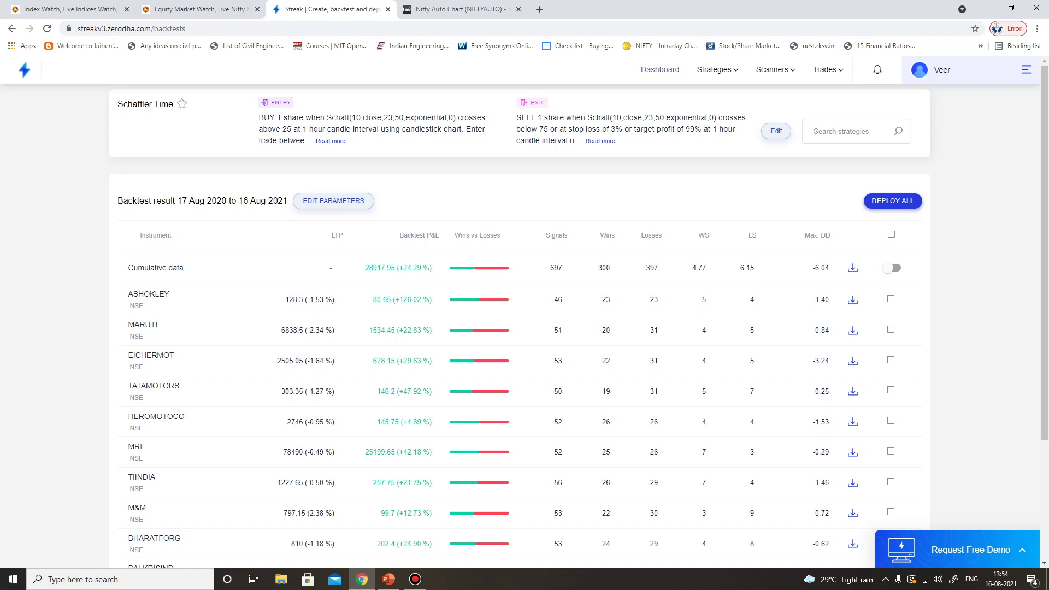
Select all backtested stocks and Deploy All, confirming quantity 1 for ASHOKLEY, MARUTI, EICHERMOT and TATAMOTORS.
click(891, 234)
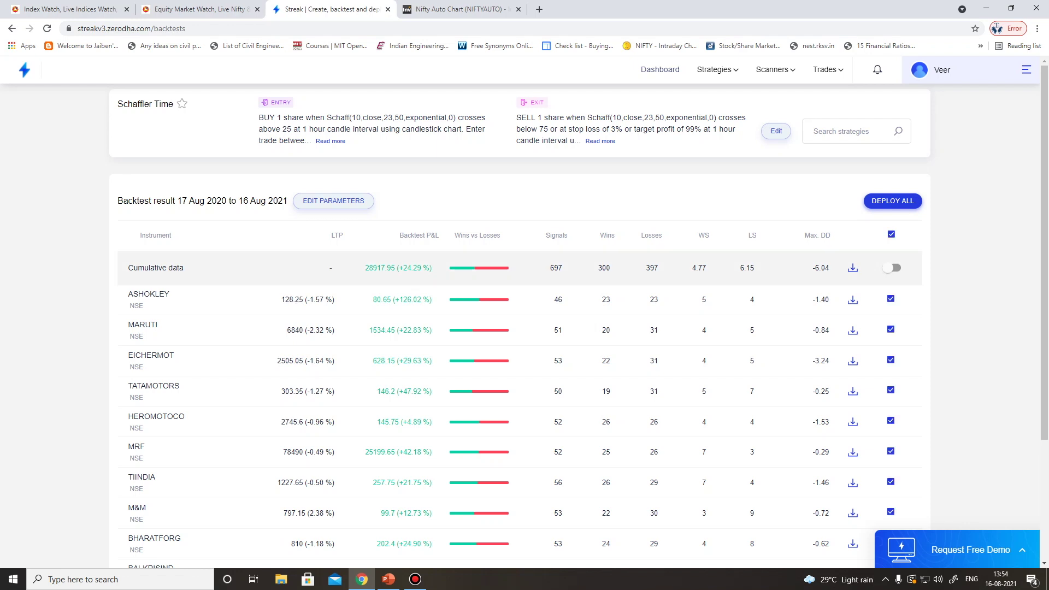
click(893, 200)
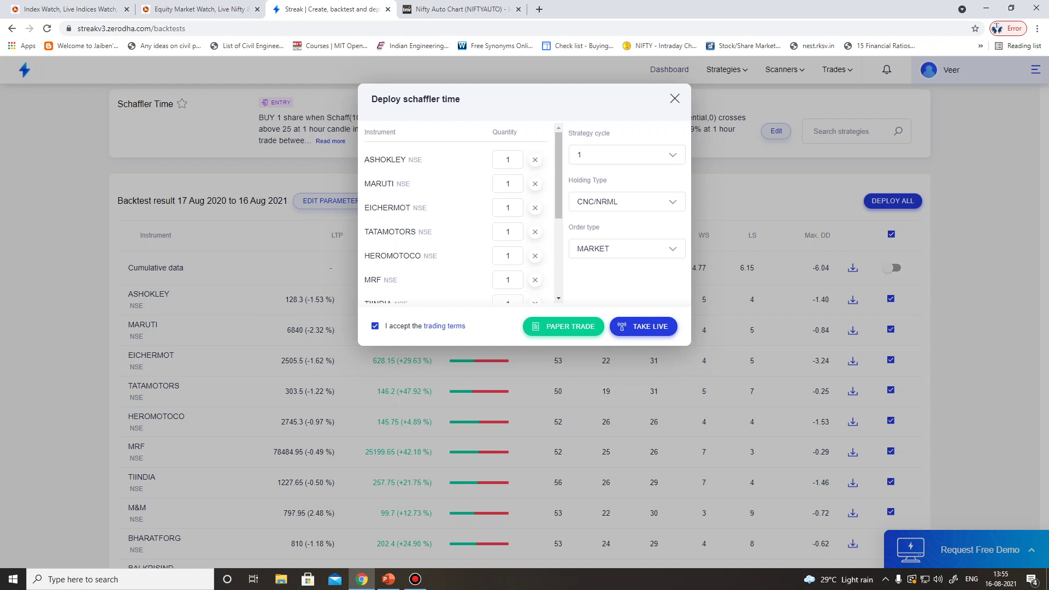
click(508, 159)
click(508, 184)
click(508, 208)
click(508, 232)
scroll(459, 218, down, 2)
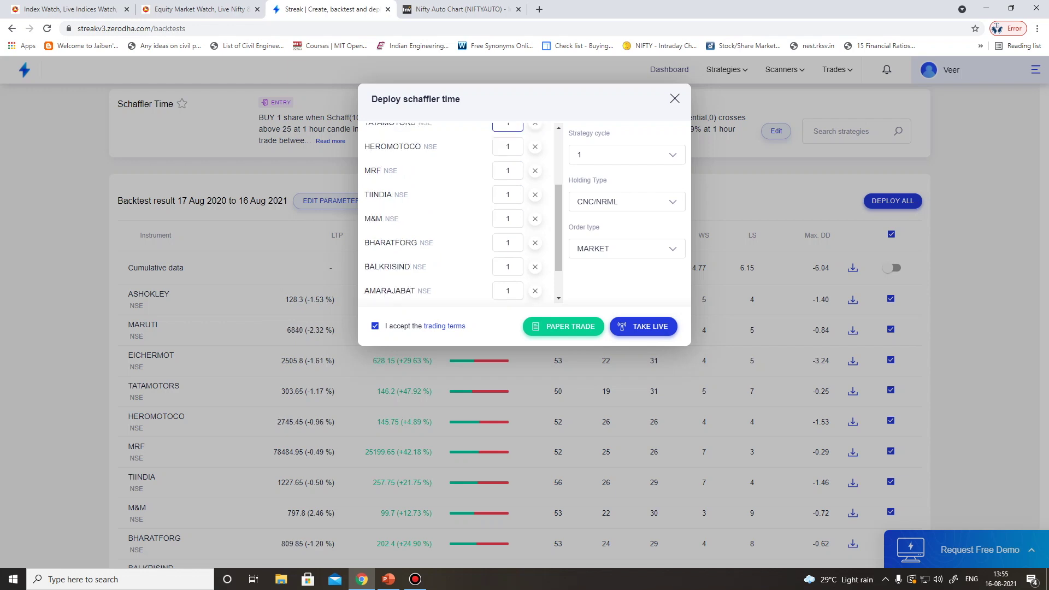